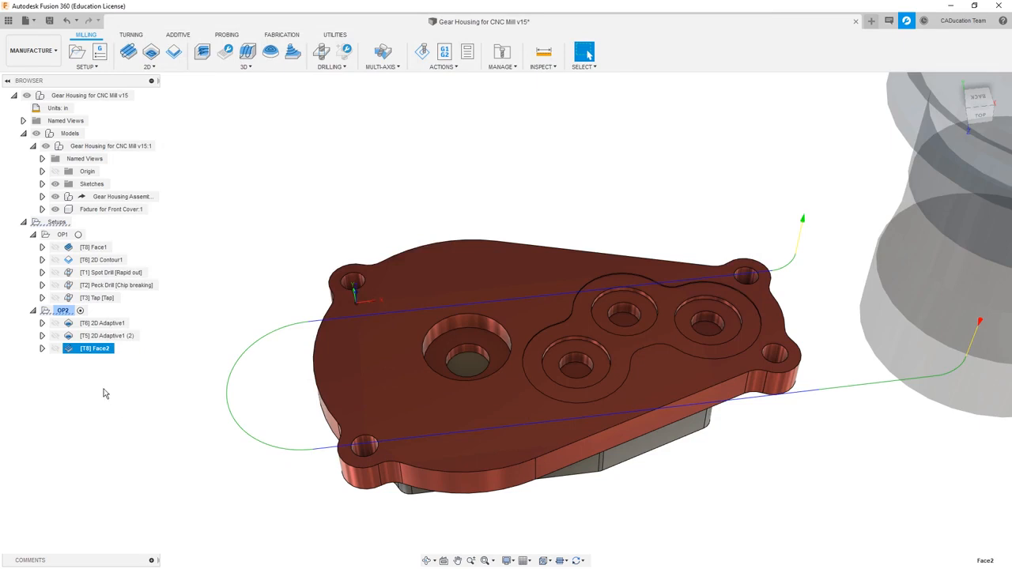
- Reorder the OP2 operations so that Face2 comes first, ahead of both 2D Adaptive toolpaths
mouse_move(68, 353)
left_mouse_down()
mouse_move(67, 321)
mouse_move(78, 356)
left_mouse_up()
left_click(76, 336)
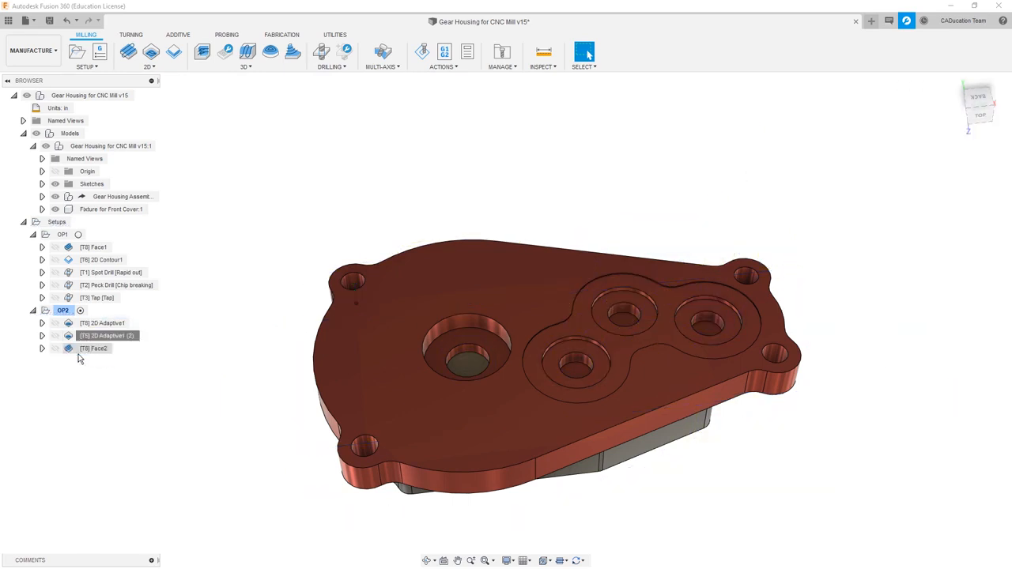
left_click(84, 326)
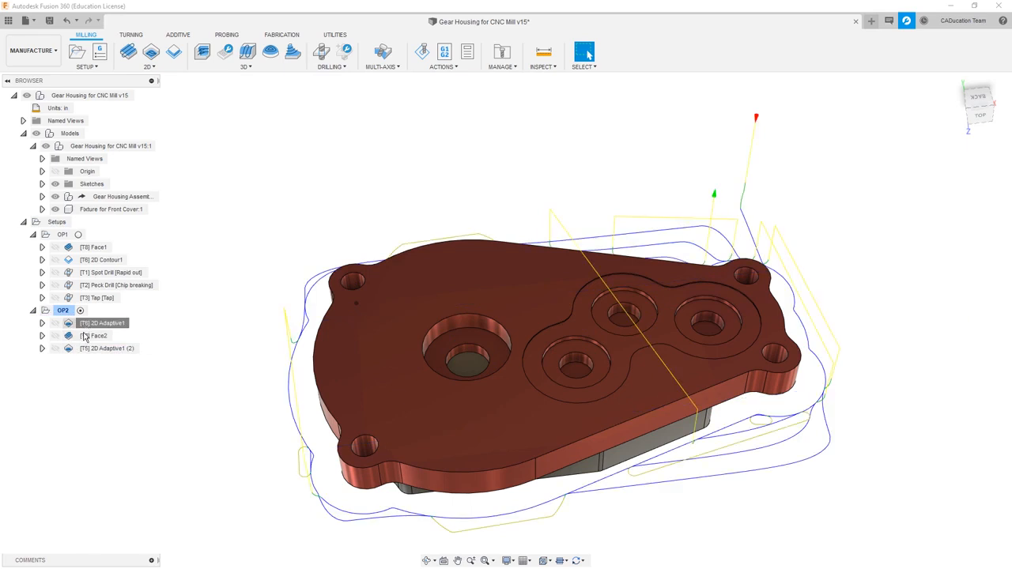
left_click_drag(84, 345, 86, 341)
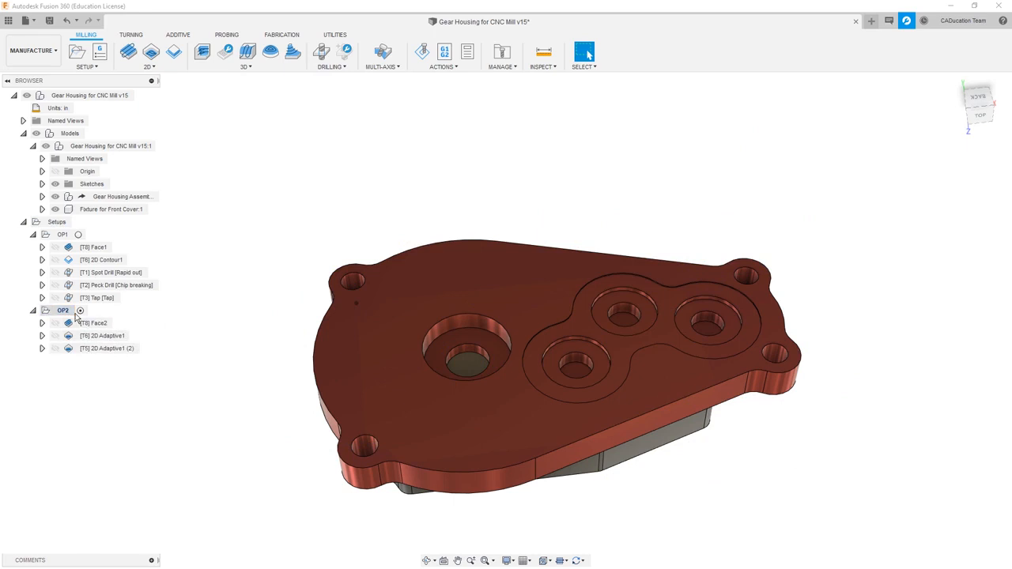
- Review the Face2, 2D Adaptive1 and 2D Adaptive1 (2) toolpaths of OP2 in order on the cover
middle_click_drag(364, 343, 476, 362, "shift")
left_click(87, 323)
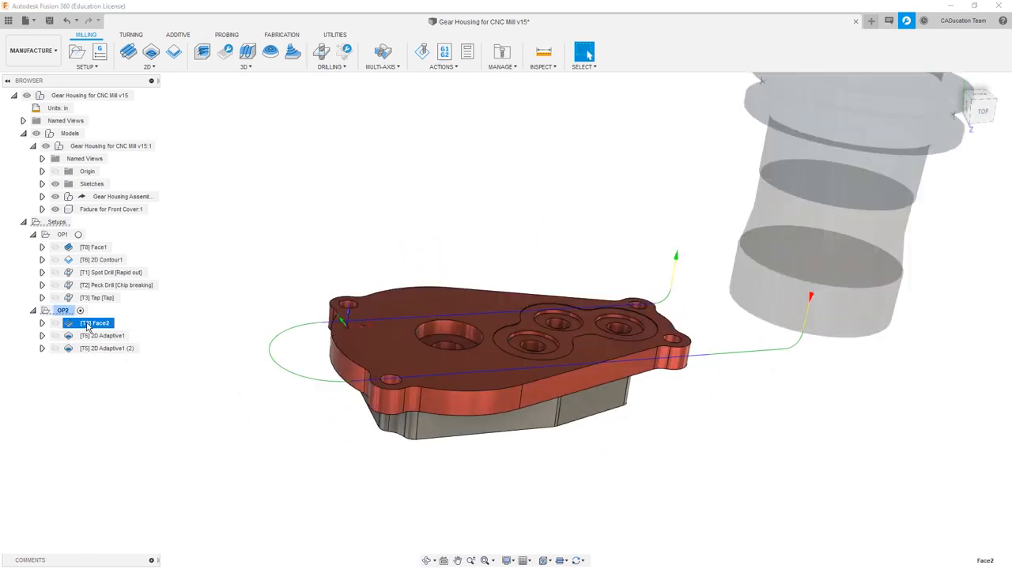
left_click(88, 336)
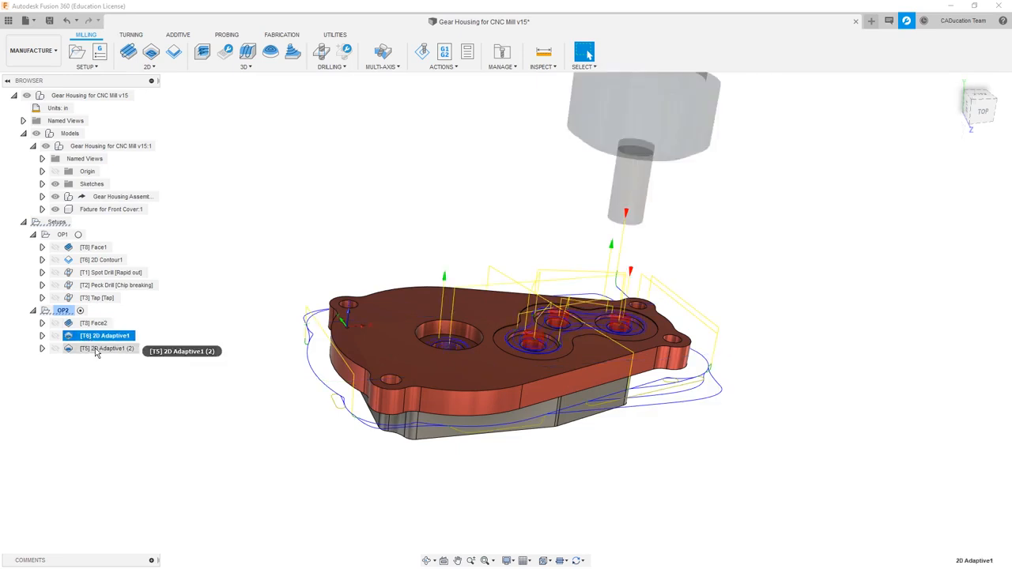
left_click(95, 348)
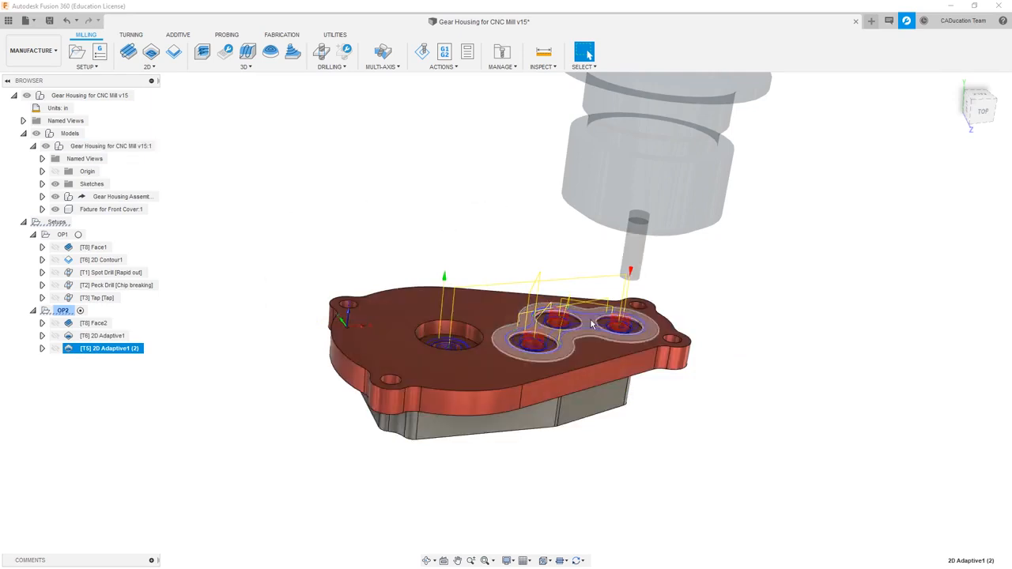
scroll(578, 324, "up", 2)
left_click(705, 433)
middle_click_drag(709, 425, 707, 439, "shift")
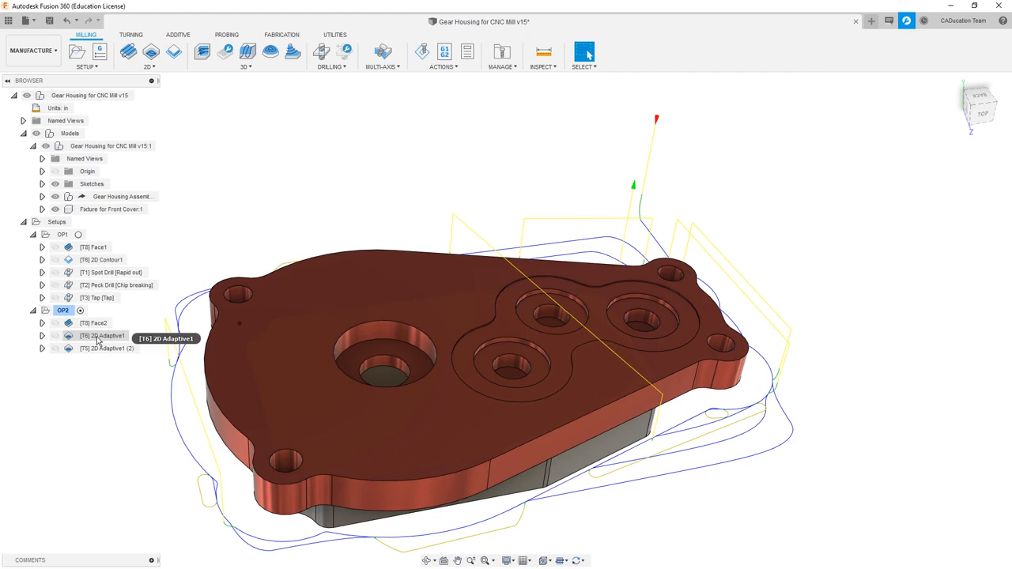
- Measure the diameter of the large bore and of the outer end arc of the three-hole pocket
left_click(543, 52)
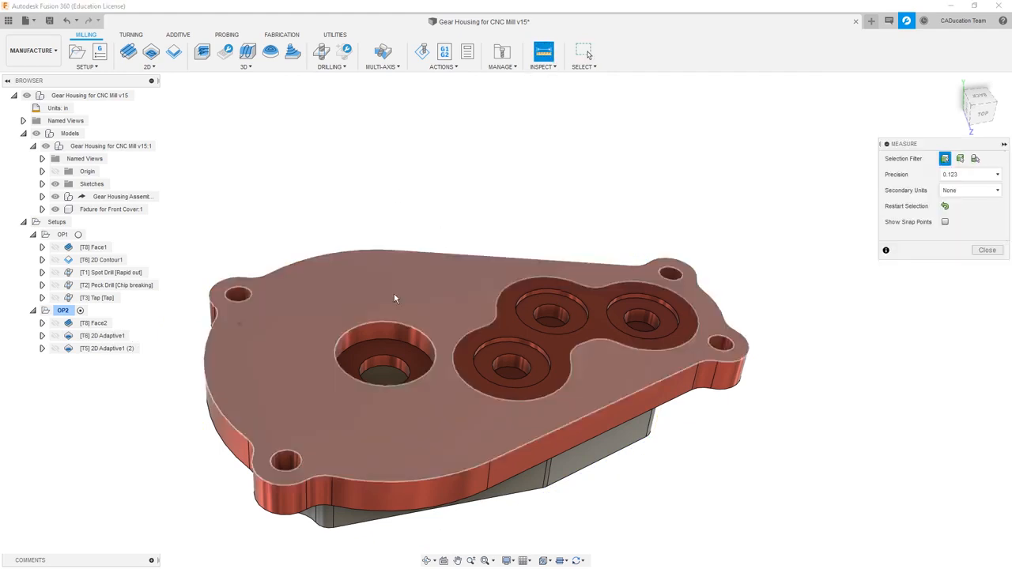
left_click(387, 342)
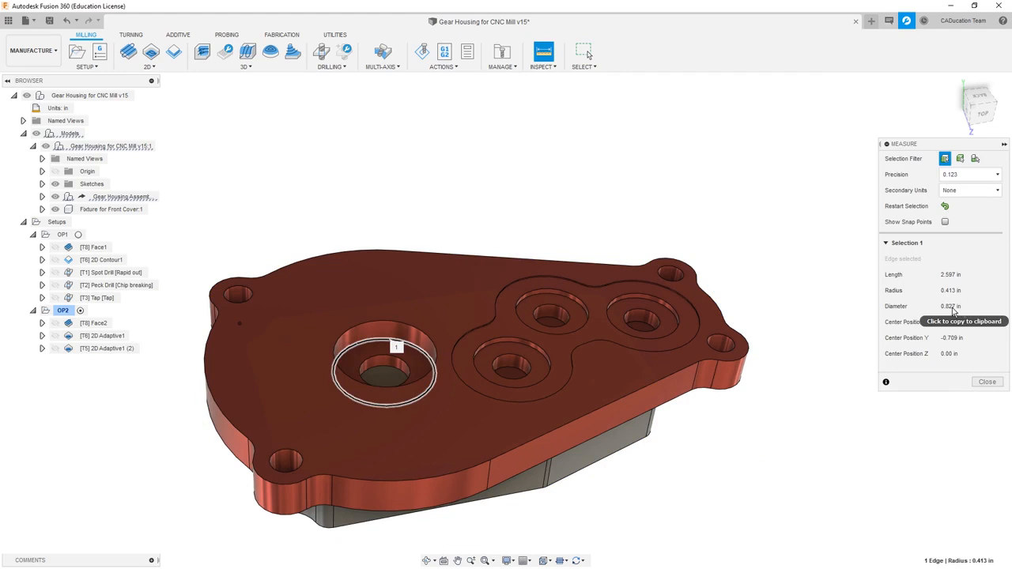
left_click(944, 207)
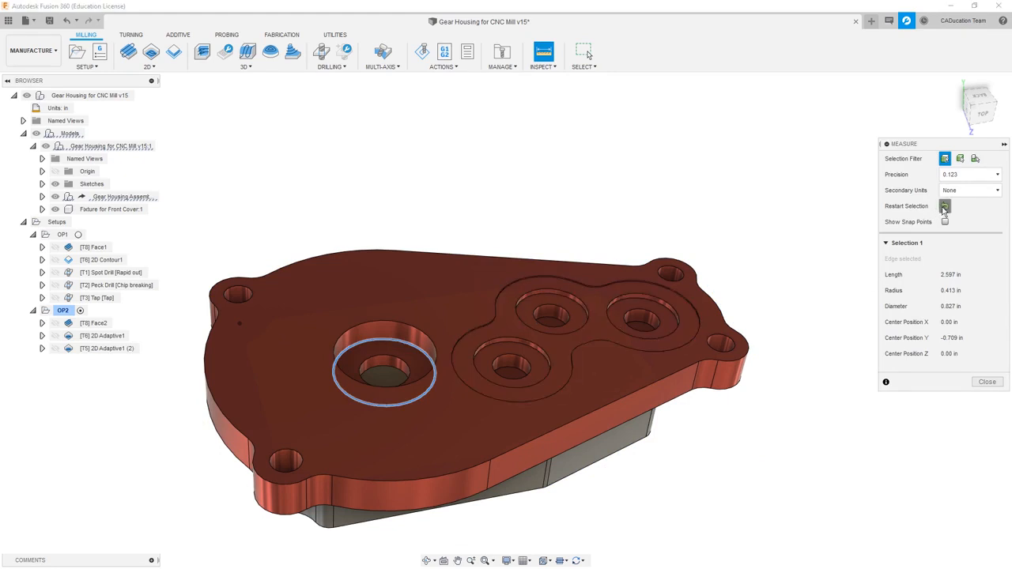
left_click(644, 290)
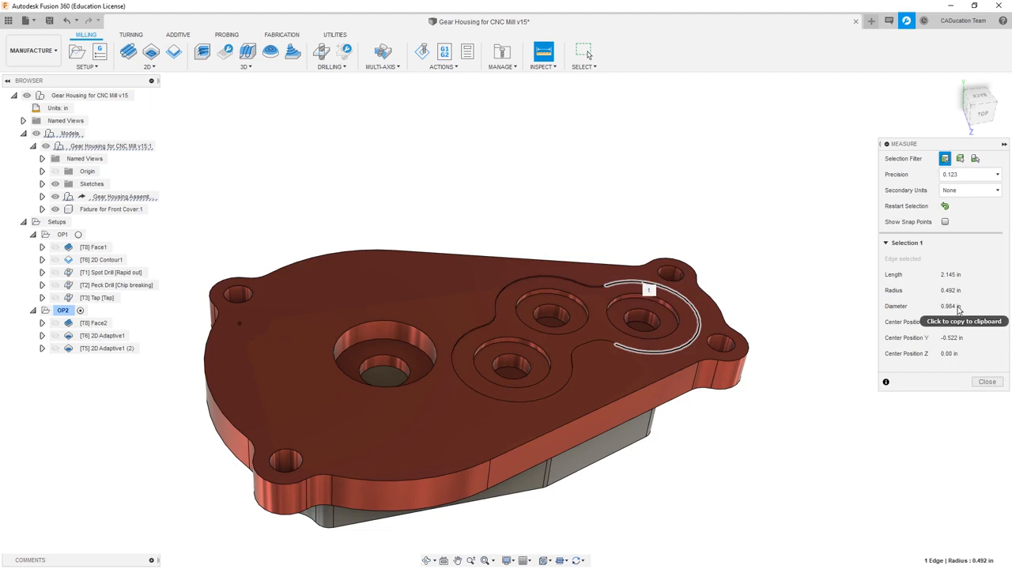
left_click(944, 206)
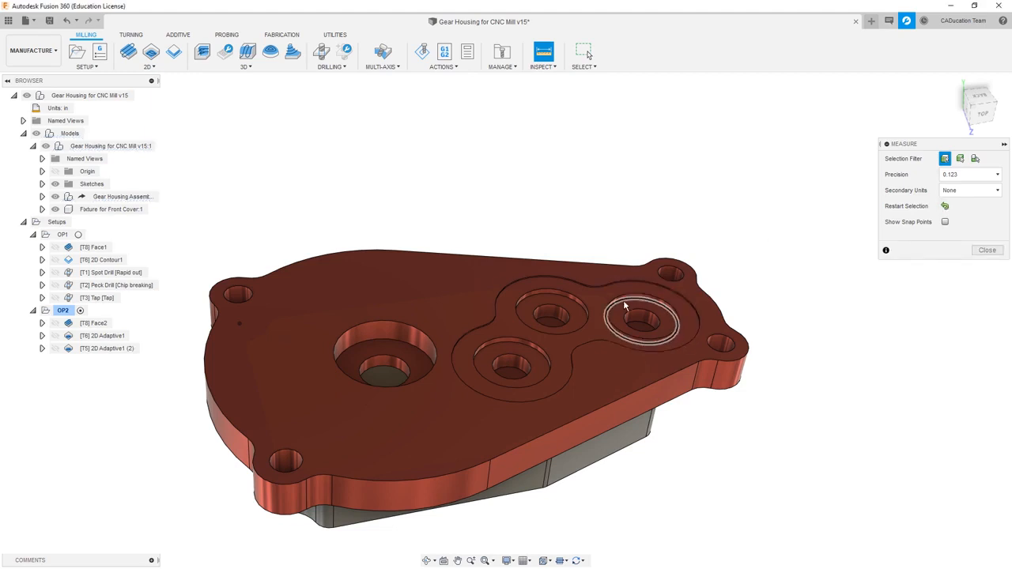
- Measure the diameters of a counterbore in the three-hole pocket, its inner through hole and a corner mounting hole
left_click(623, 306)
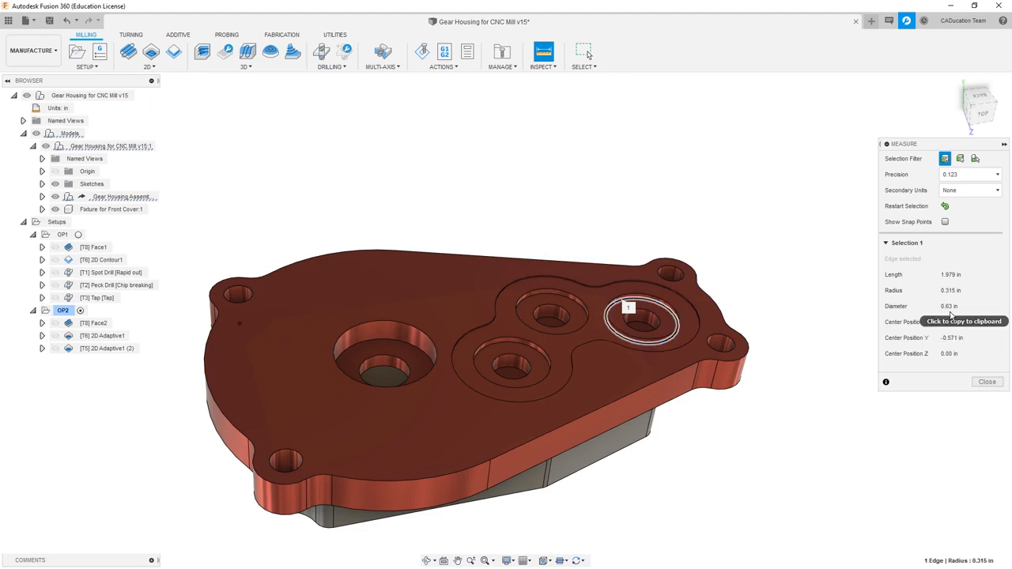
left_click(945, 205)
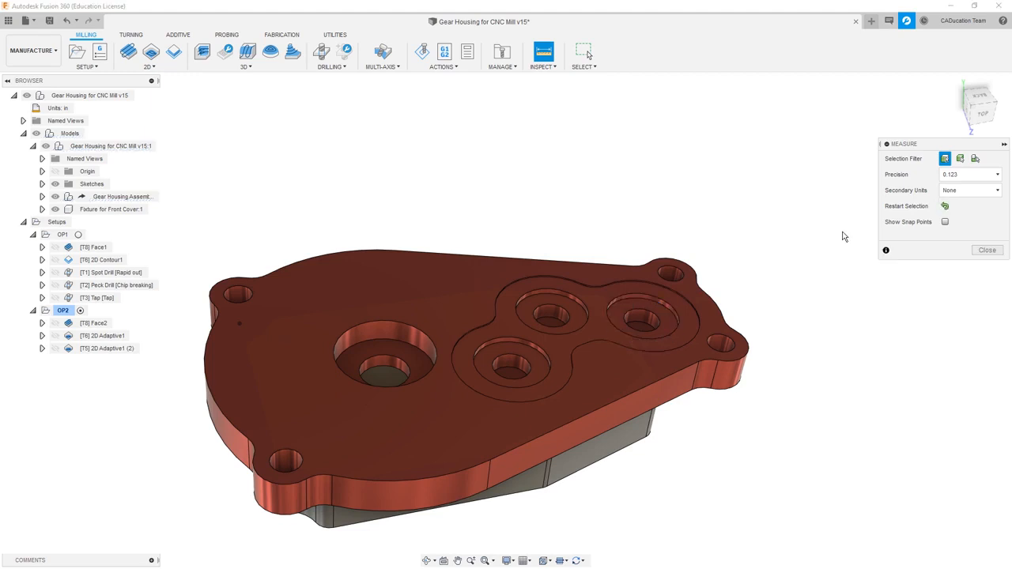
left_click(644, 328)
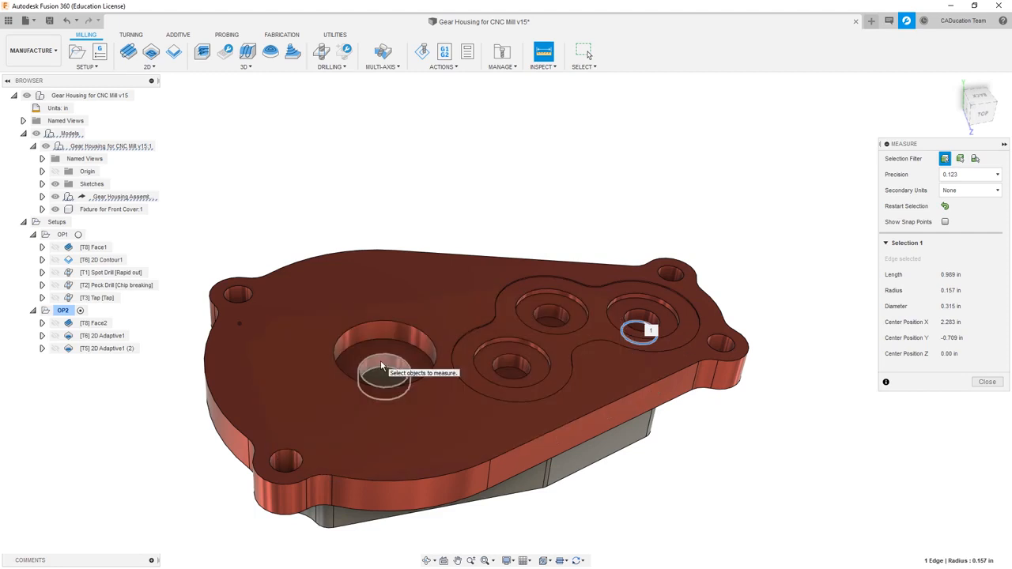
left_click(943, 207)
left_click(717, 341)
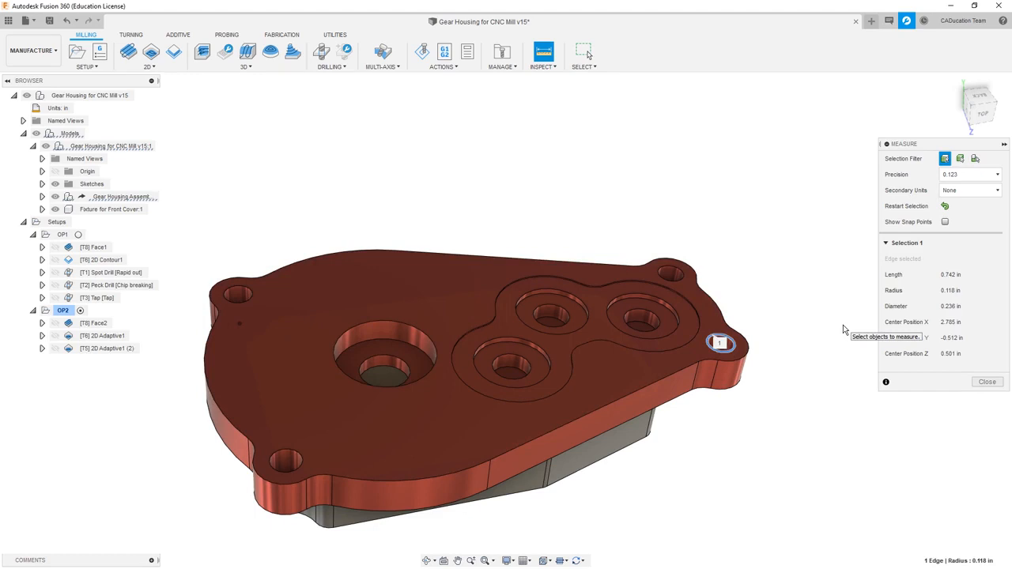
left_click(986, 382)
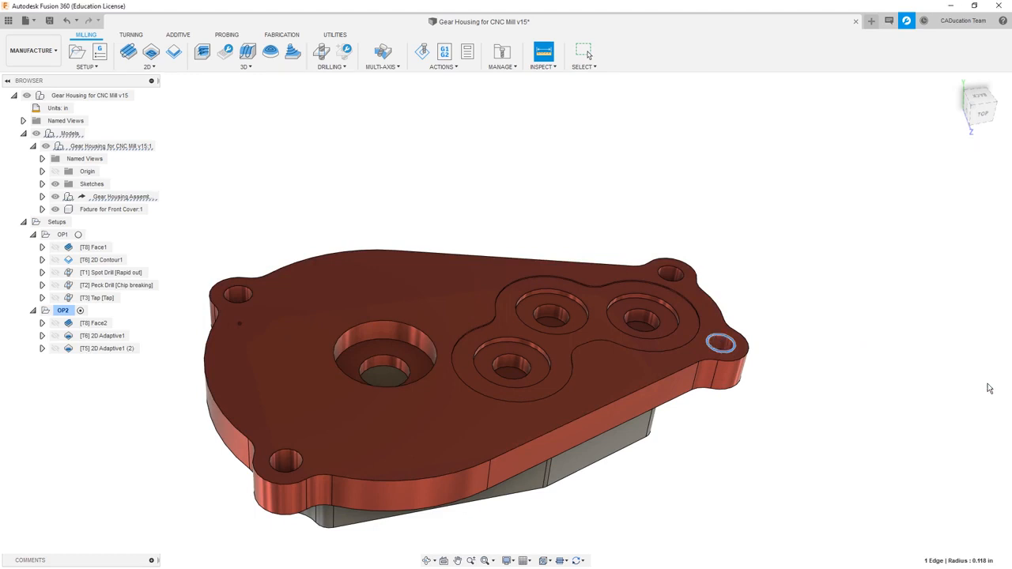
- Add a 2D Contour operation to OP2 using tool 6, the 1/2" flat endmill, along the cover's lower outer edge
mouse_move(90, 327)
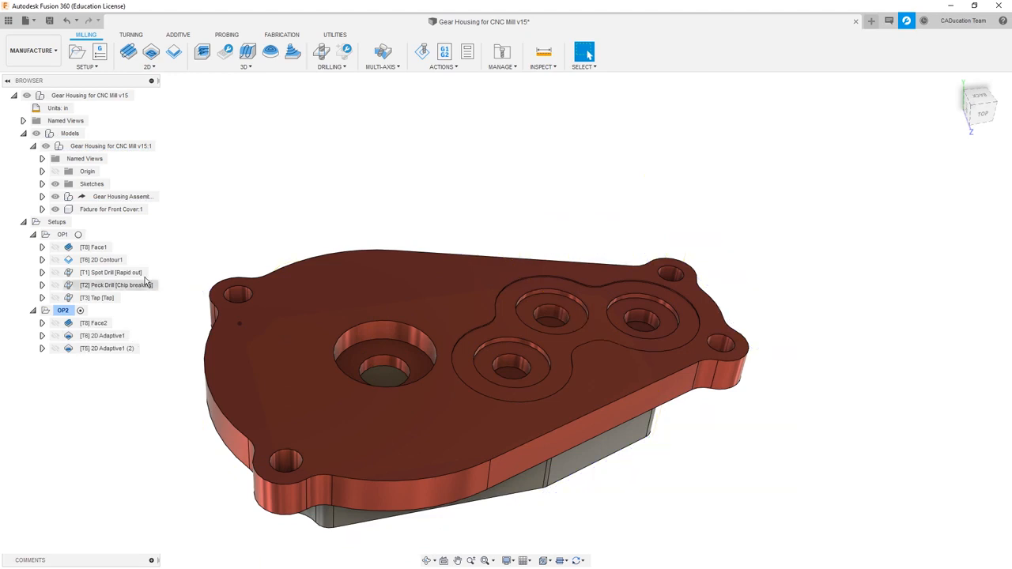
left_click(172, 68)
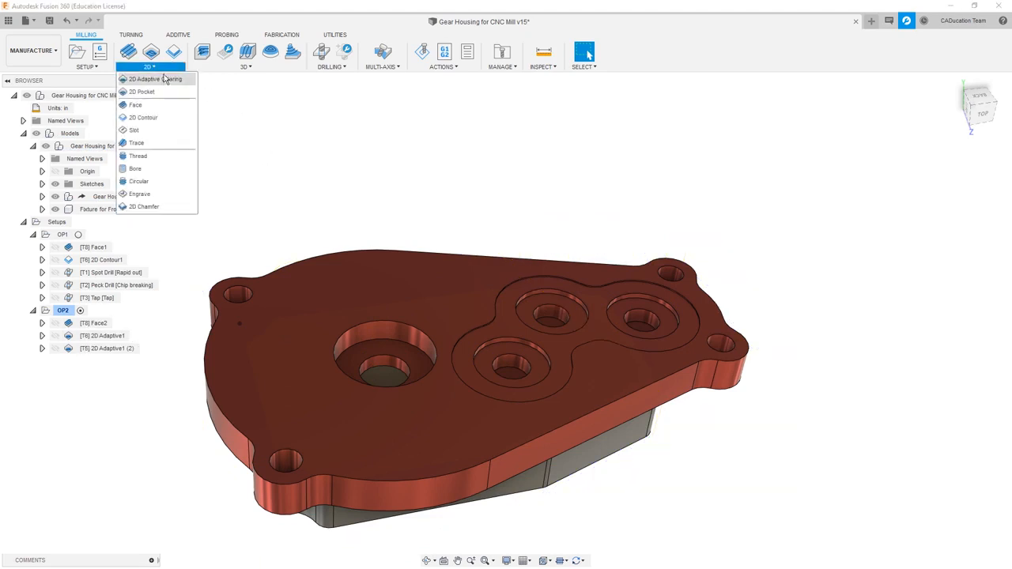
left_click(147, 117)
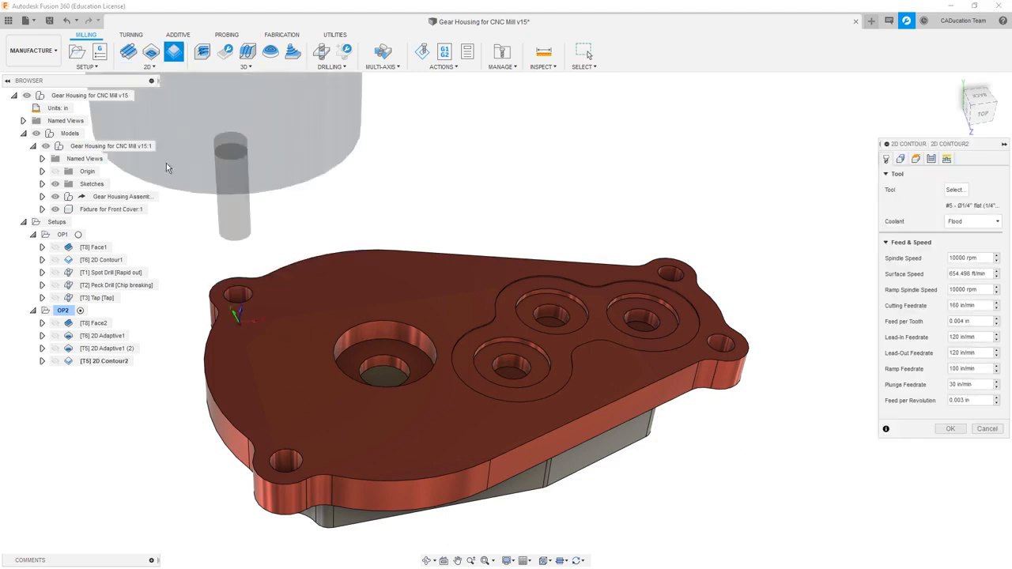
left_click(955, 191)
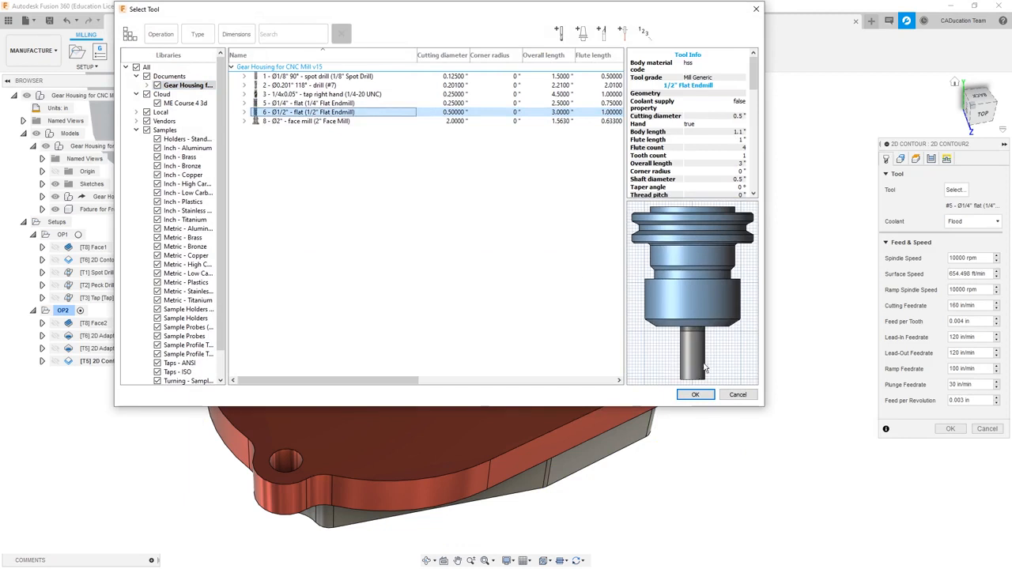
left_click(695, 394)
left_click(915, 159)
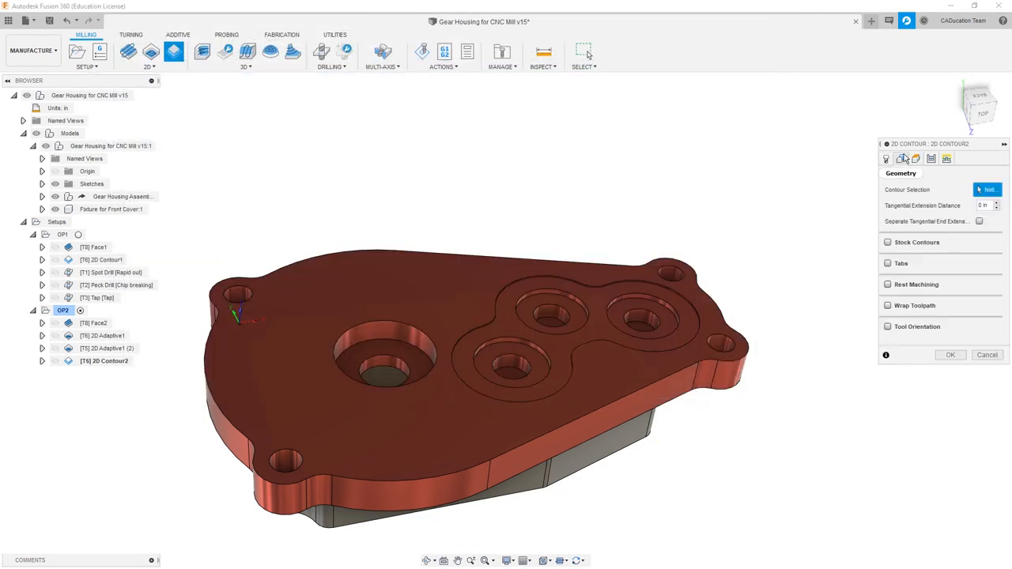
left_click(693, 396)
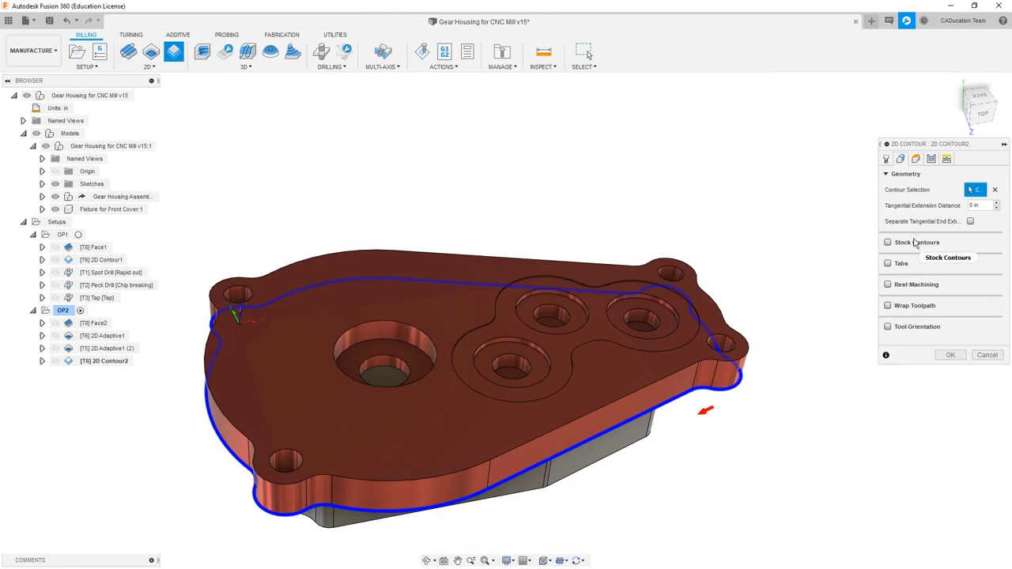
mouse_move(913, 245)
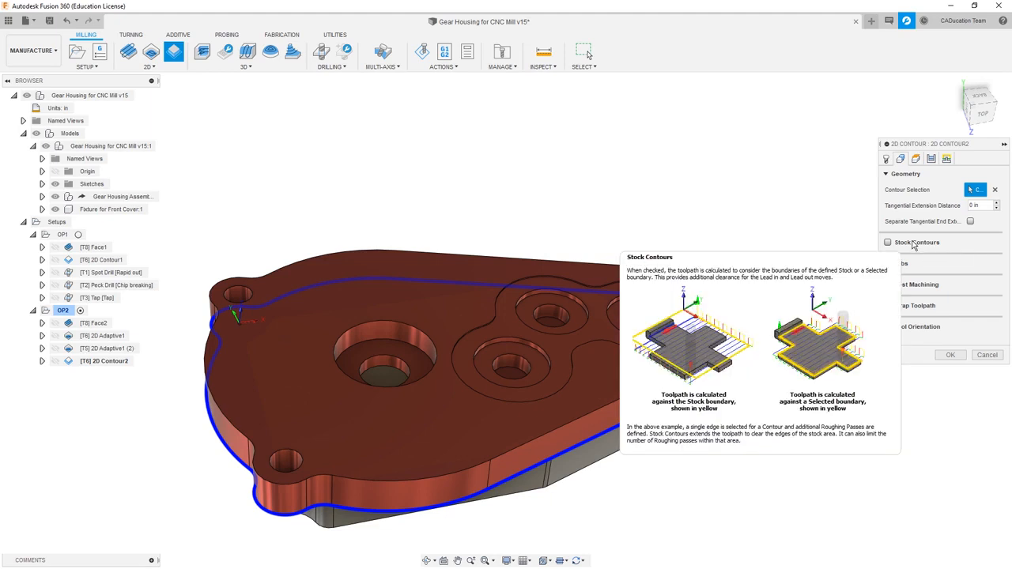
- Offset the contour's bottom height -.06 in from the selected contour, review the pass settings and generate the toolpath
left_click(916, 161)
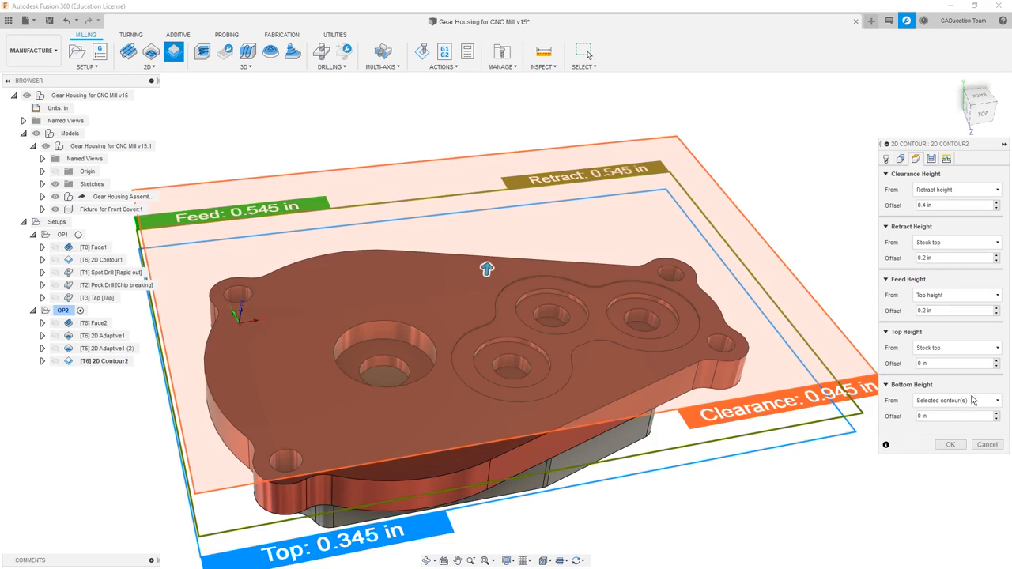
left_click(920, 416)
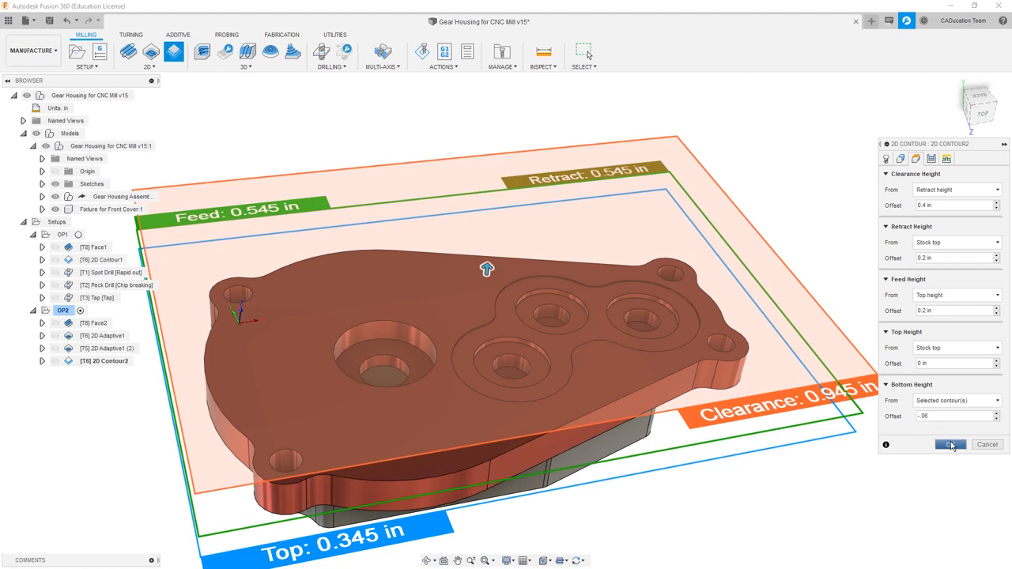
left_click(931, 158)
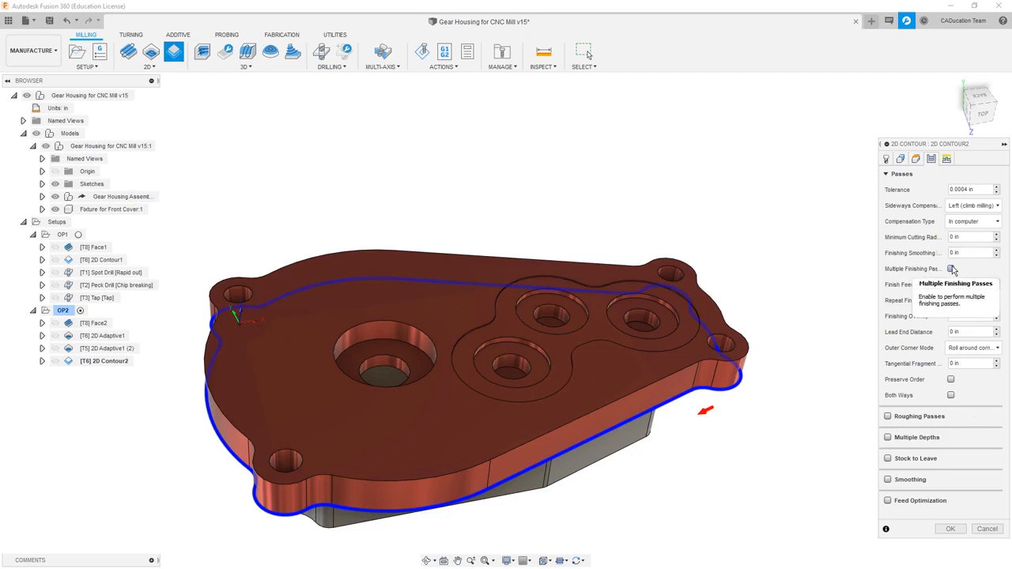
left_click(950, 528)
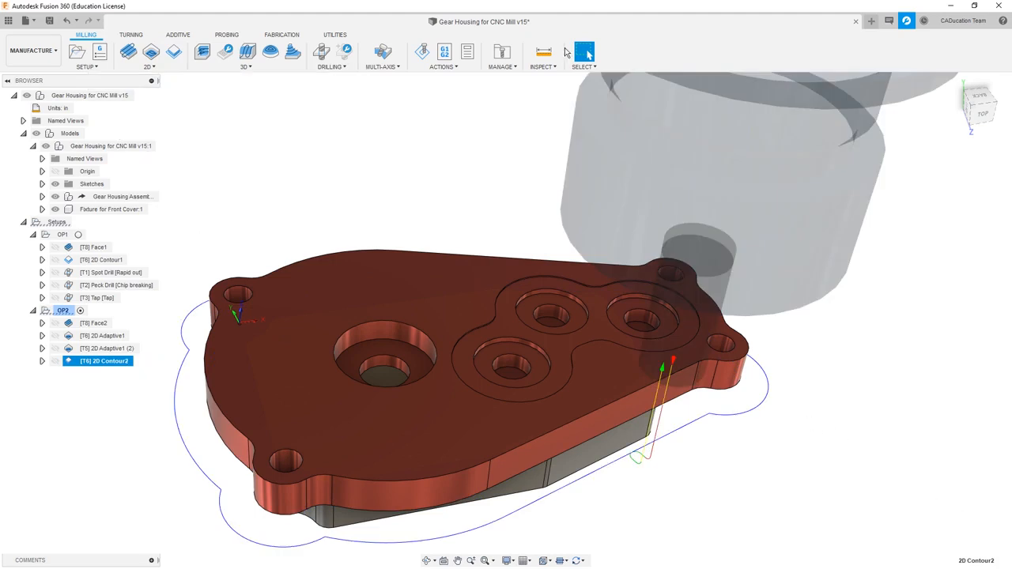
- Measure the radius of the concave fillet edge beside the cover's front corner lug
left_click(543, 52)
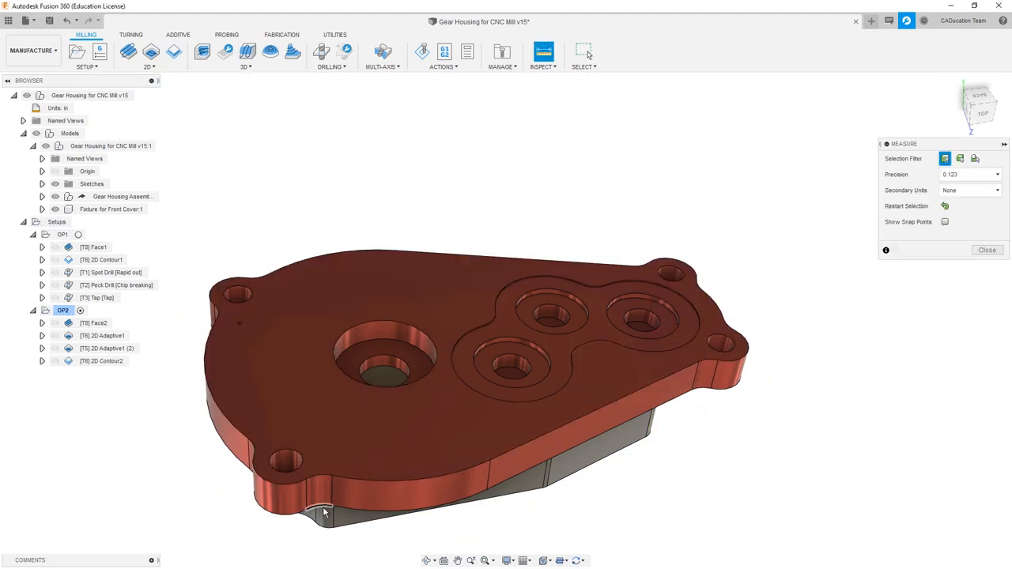
left_click(323, 513)
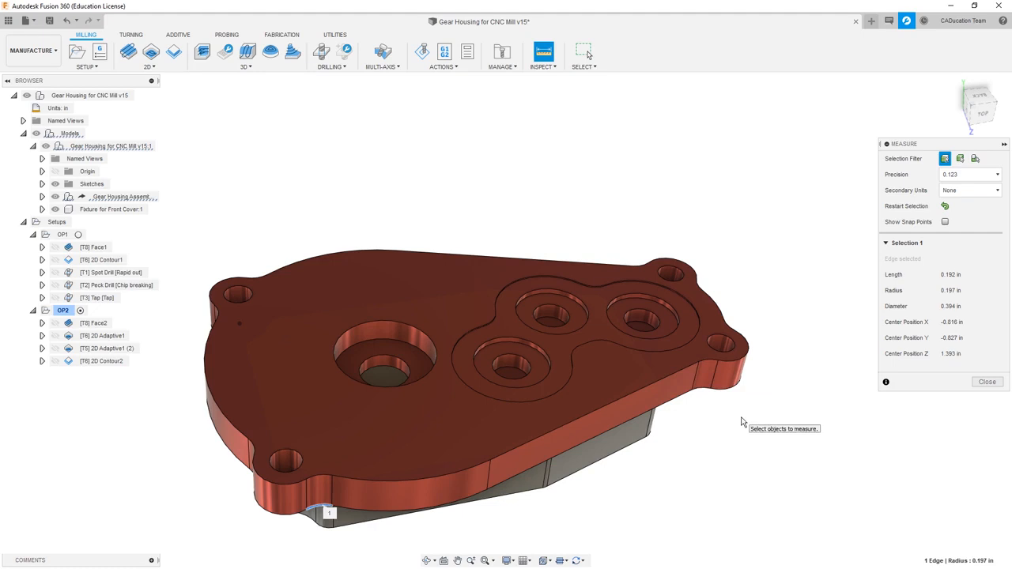
left_click(996, 384)
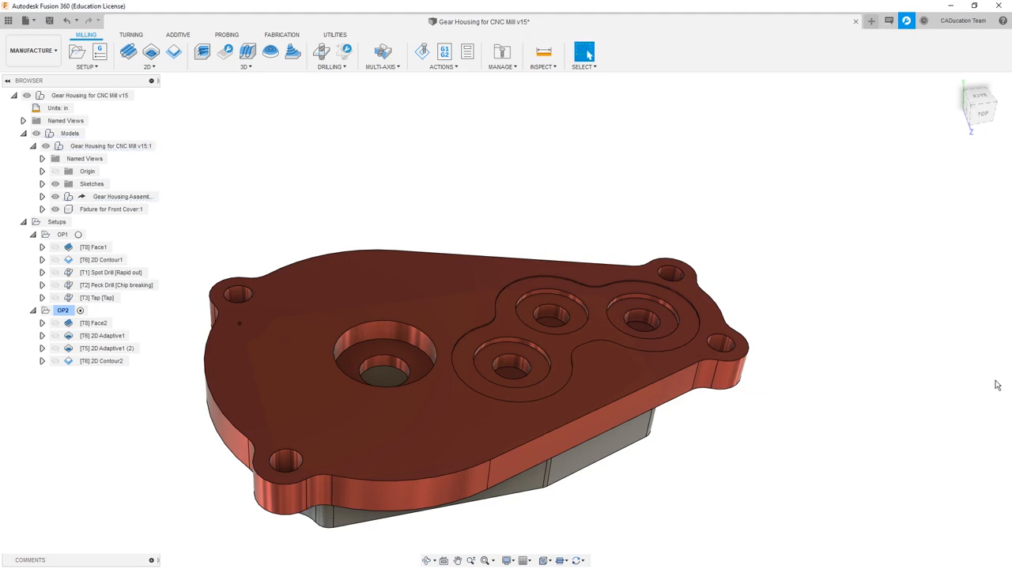
- Move 2D Contour2 directly after 2D Adaptive1 in OP2 and check the 2D Adaptive1 toolpath
left_click(95, 362)
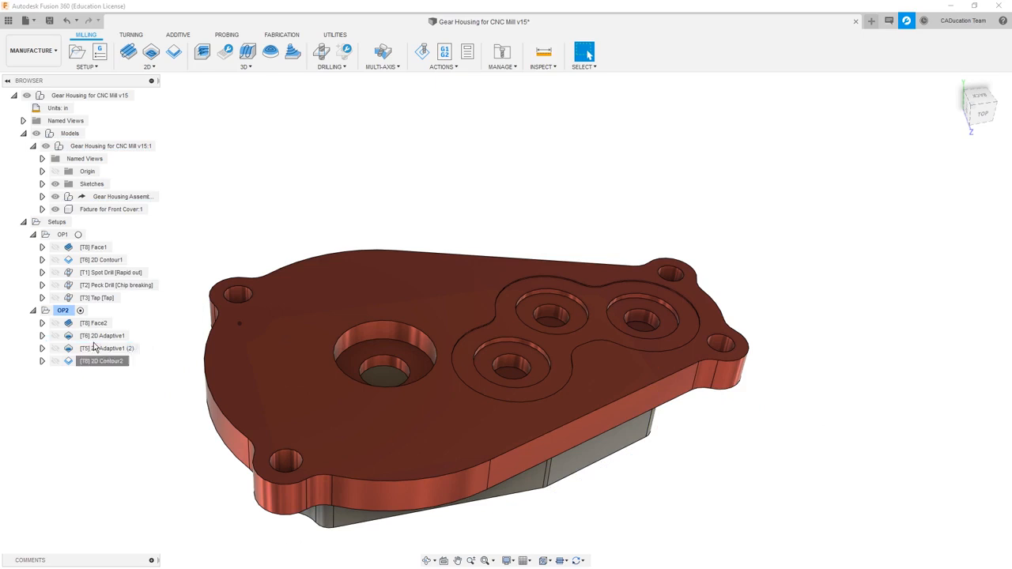
left_click_drag(98, 347, 100, 345)
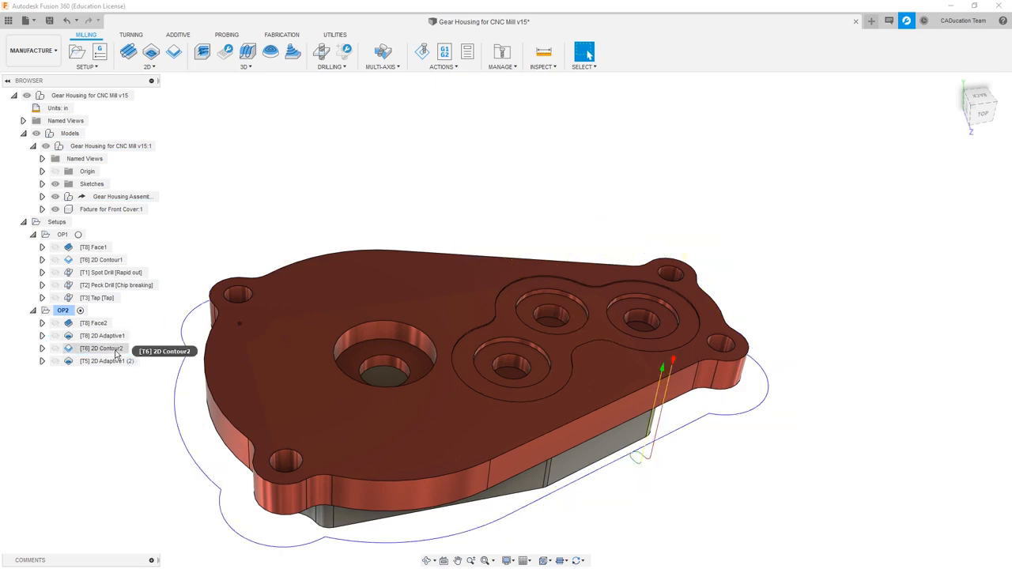
left_click(101, 336)
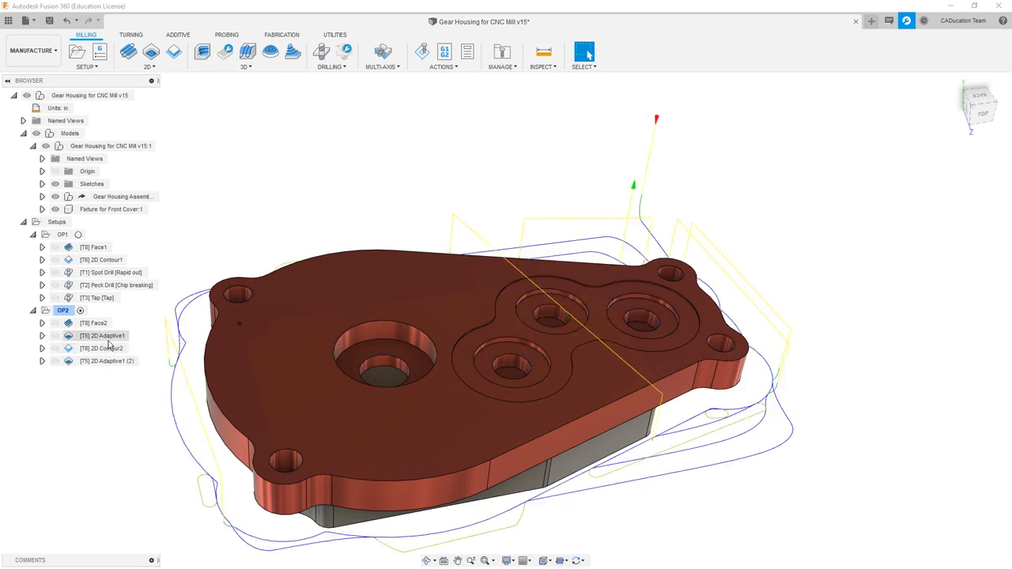
left_click(112, 399)
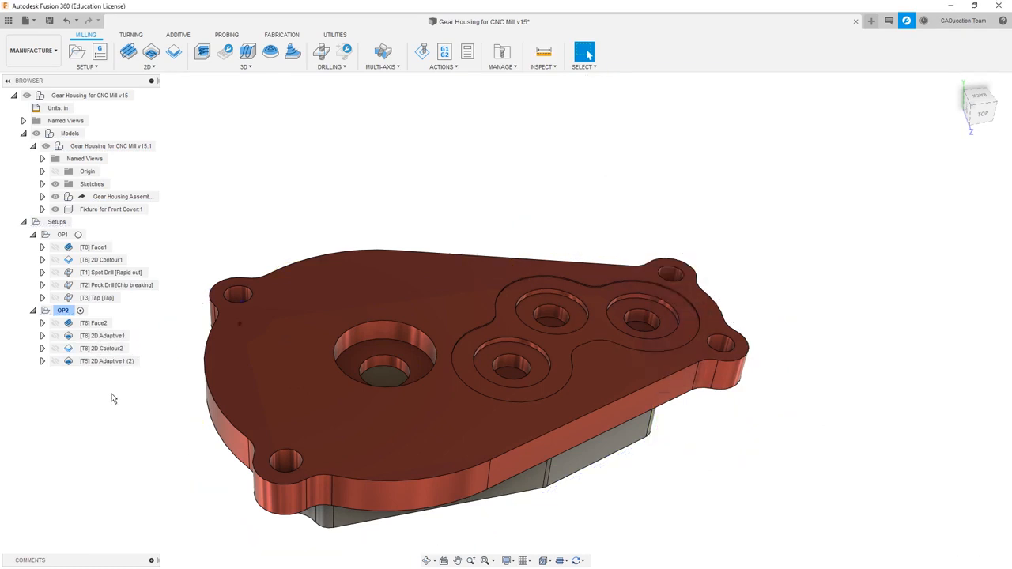
- Duplicate 2D Contour2 in OP2 and switch the copy to tool 5, the 1/4" flat endmill
right_click(101, 348)
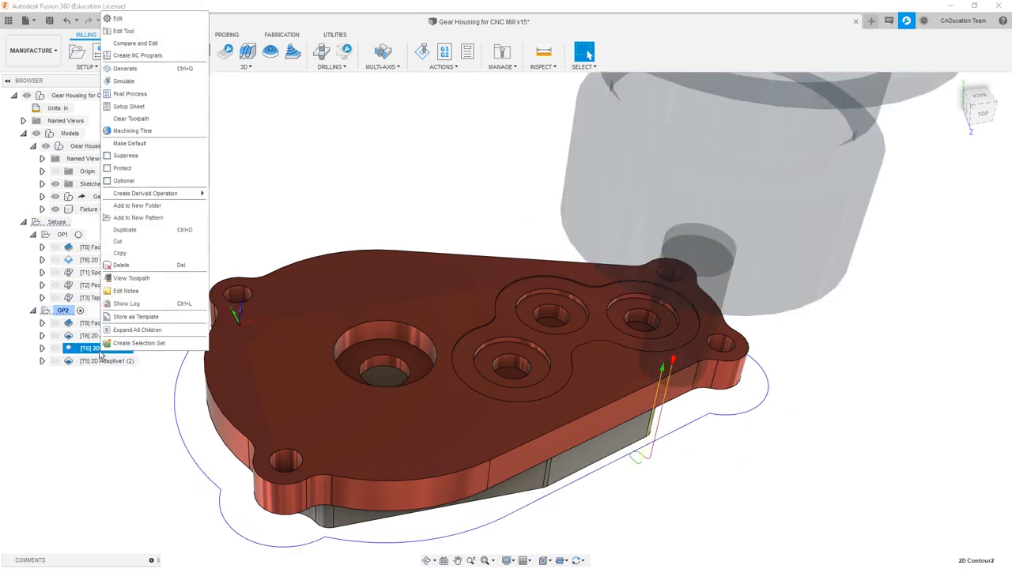
left_click(142, 230)
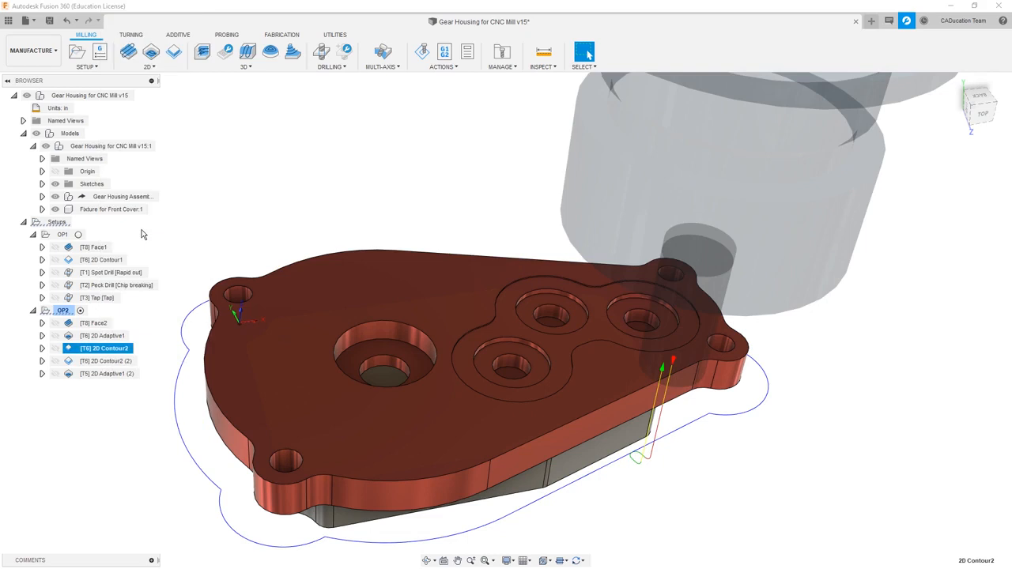
left_click(103, 386)
left_click(97, 361)
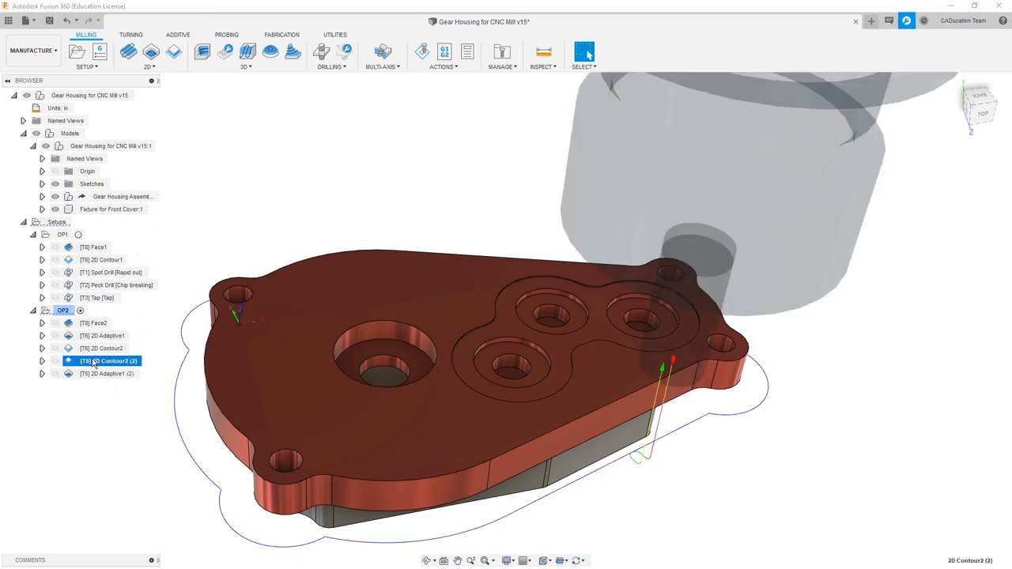
right_click(98, 367)
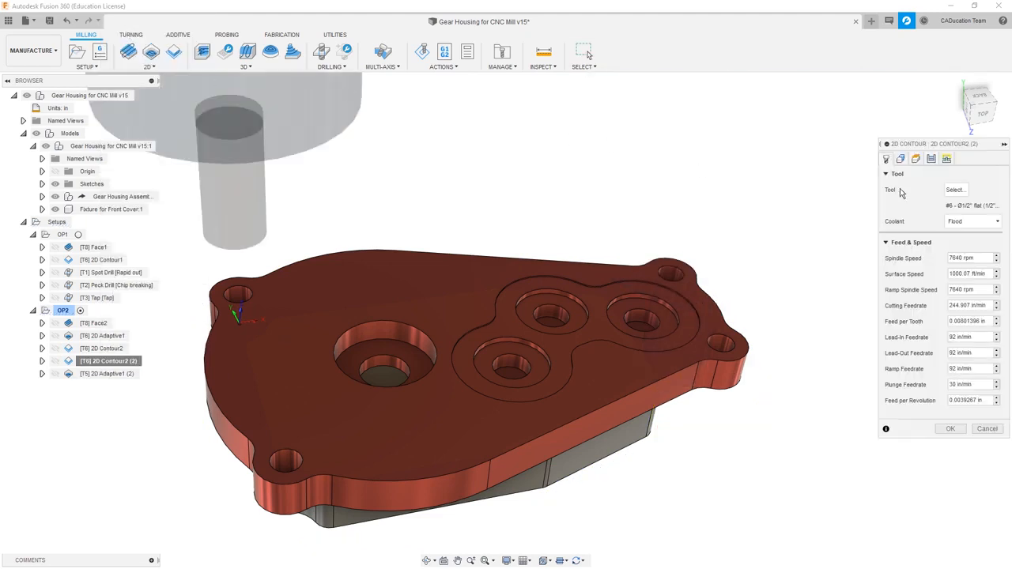
left_click(954, 190)
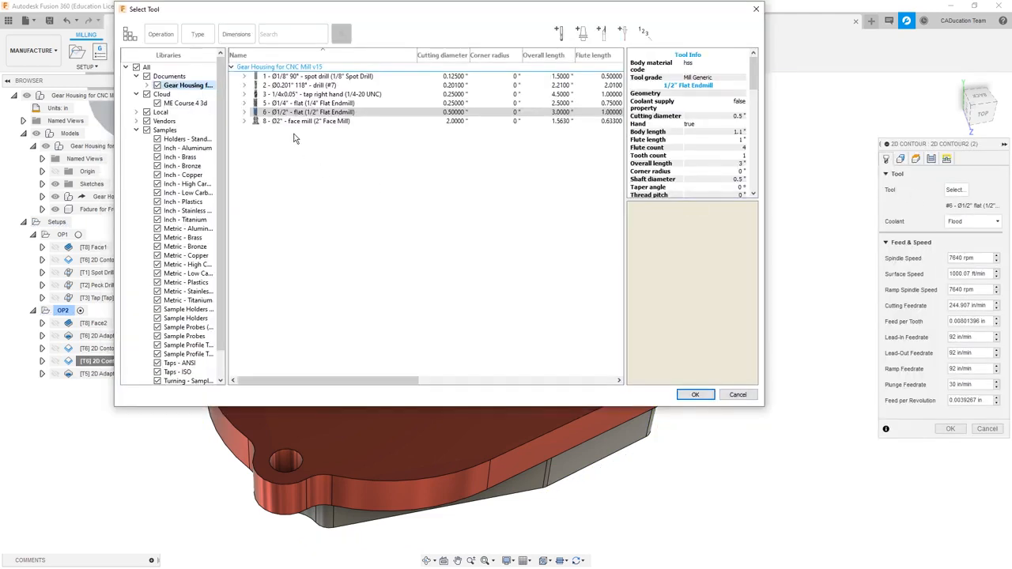
left_click(316, 103)
left_click(695, 394)
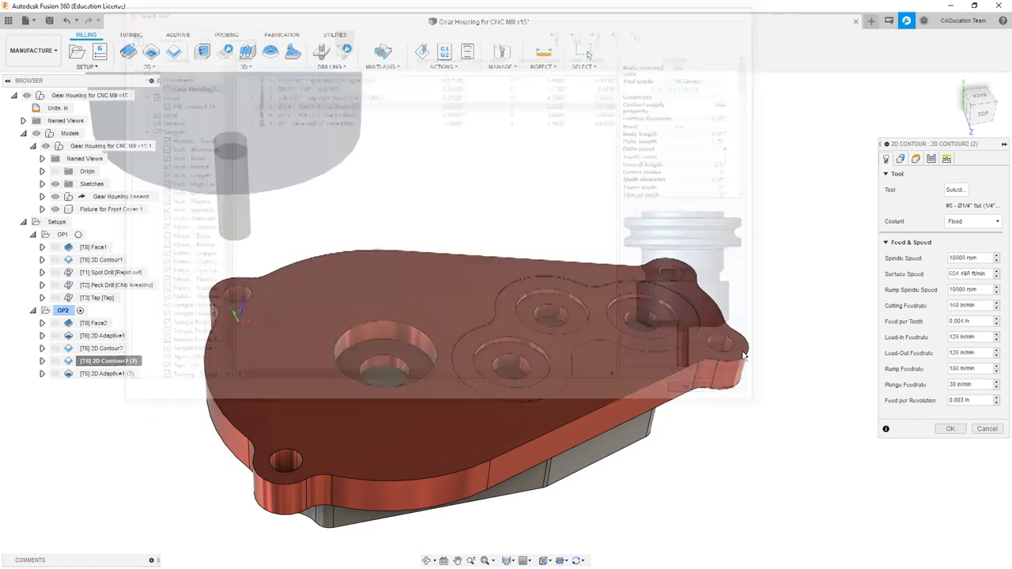
- Enable rest machining on 2D Contour2 (2) with tool diameter 0.5 in and corner radius .25 in, generate the toolpath and inspect it
left_click(900, 158)
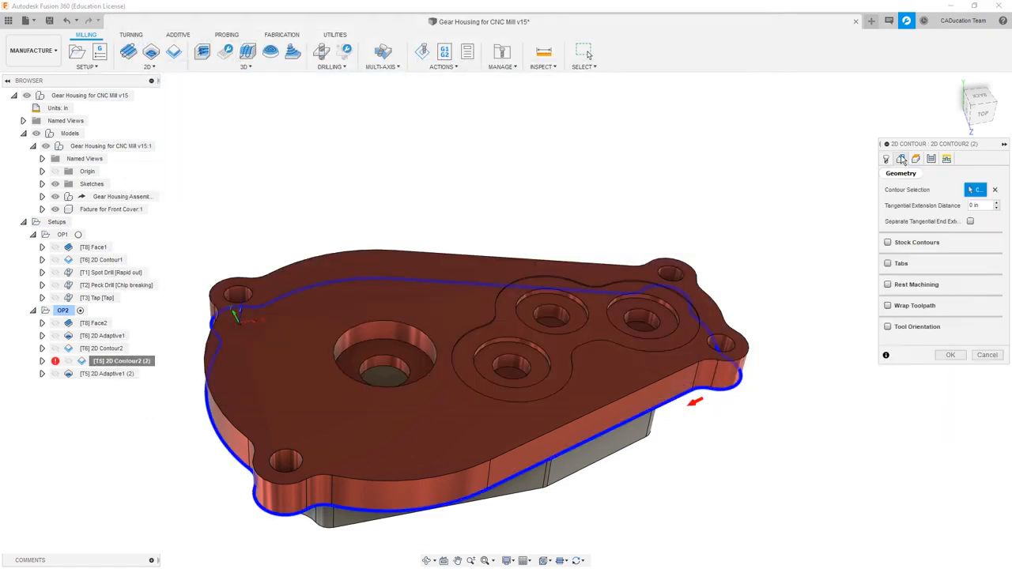
left_click(888, 283)
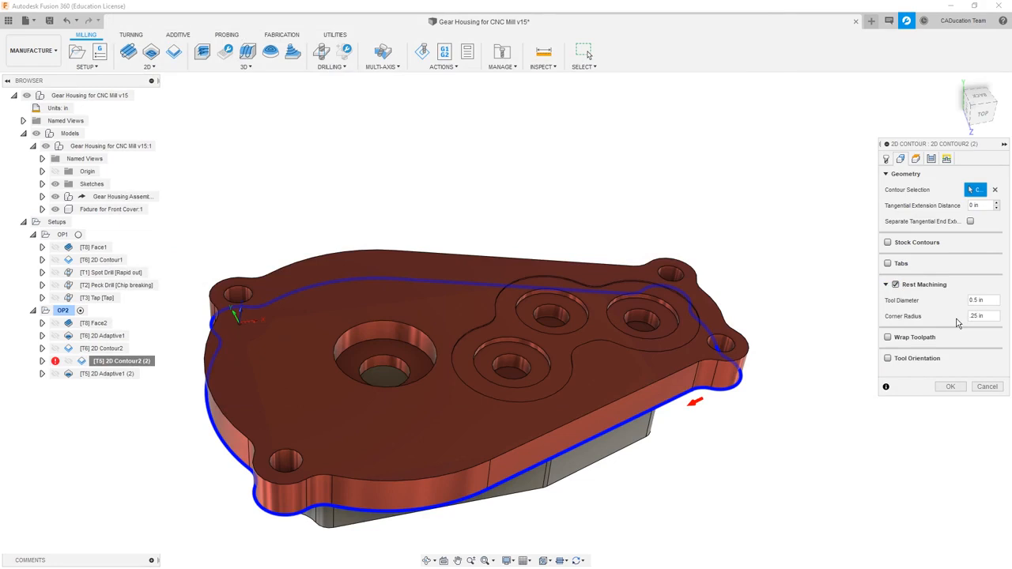
left_click(931, 159)
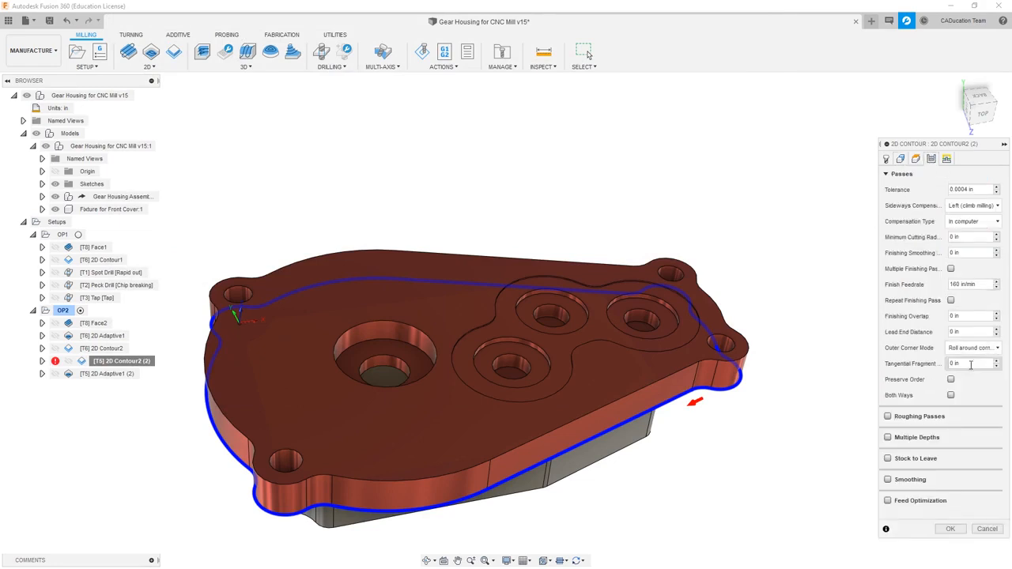
left_click(950, 530)
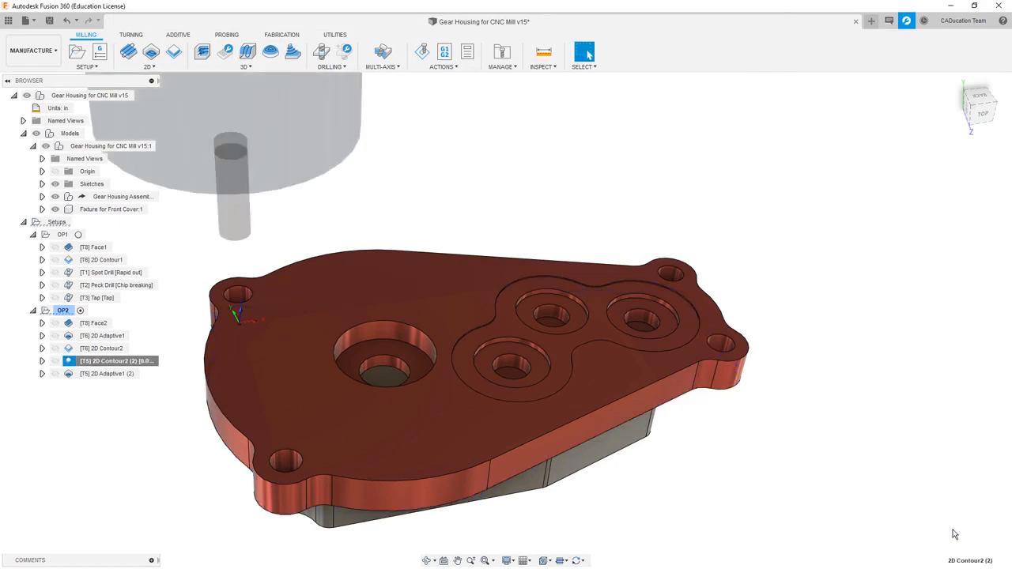
middle_click_drag(790, 419, 756, 367, "shift")
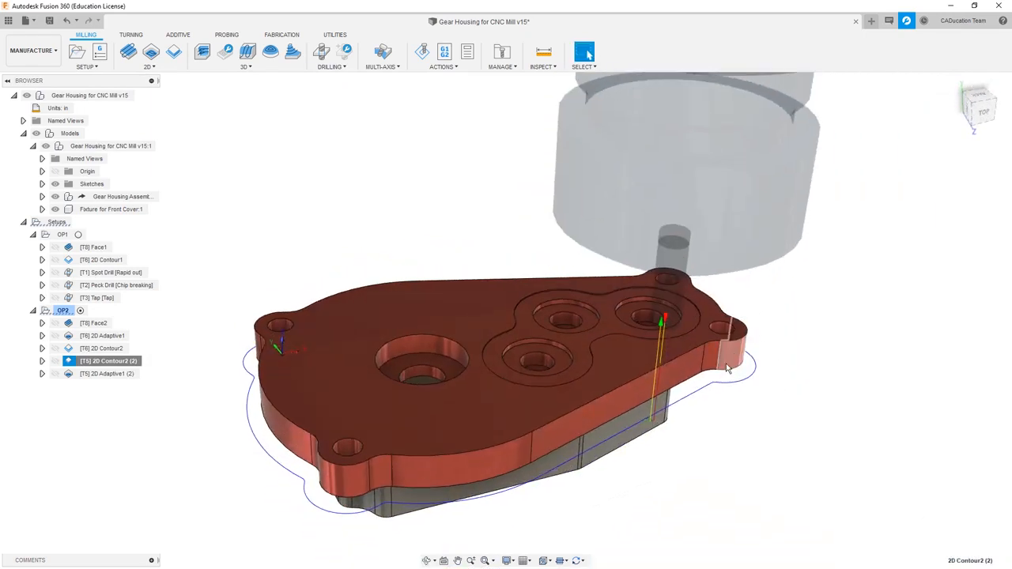
scroll(719, 373, "up", 3)
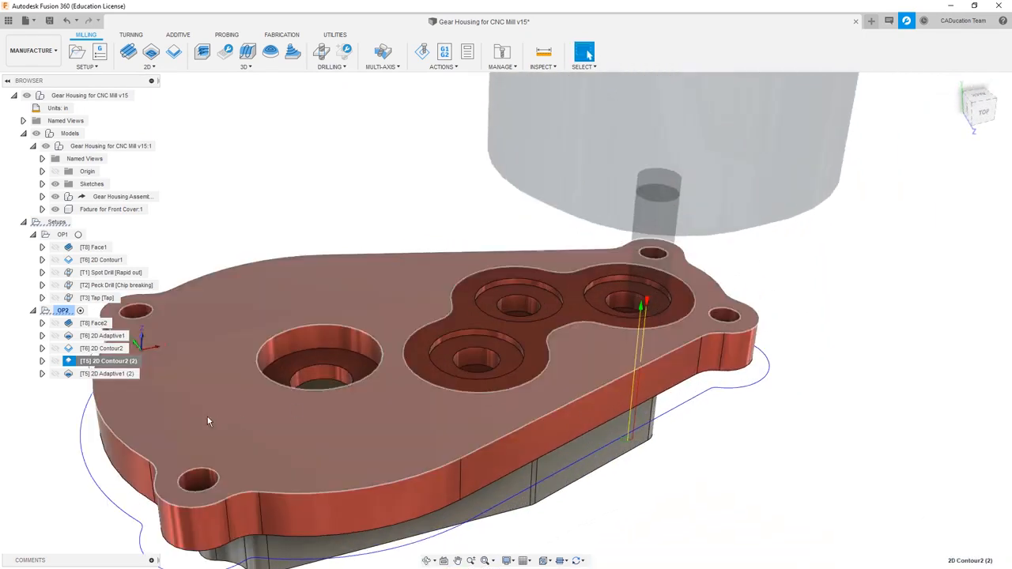
- Try a rest machining corner radius of 0.275 in on 2D Contour2 (2) and regenerate the toolpath
right_click(104, 364)
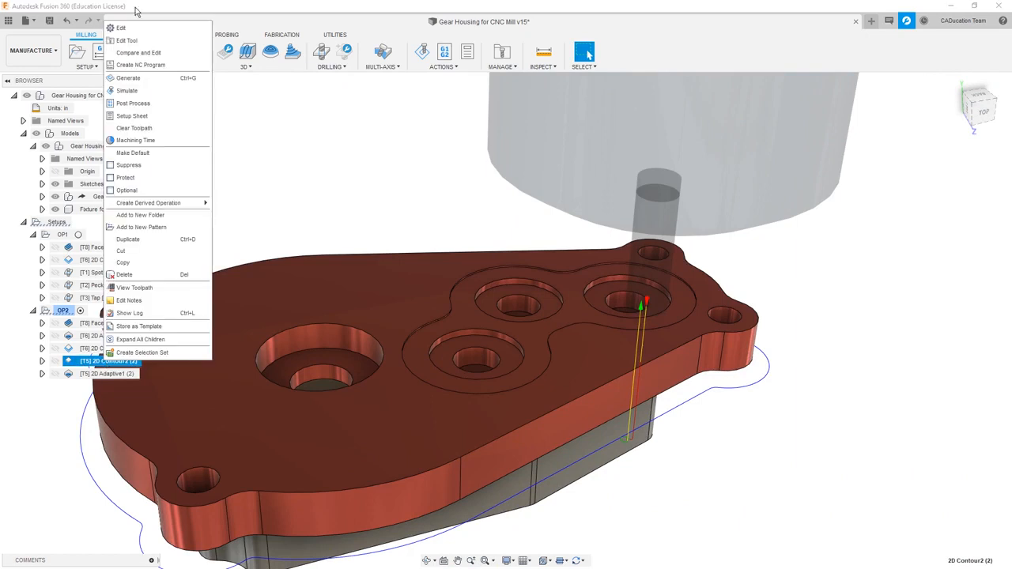
left_click(135, 33)
left_click(900, 159)
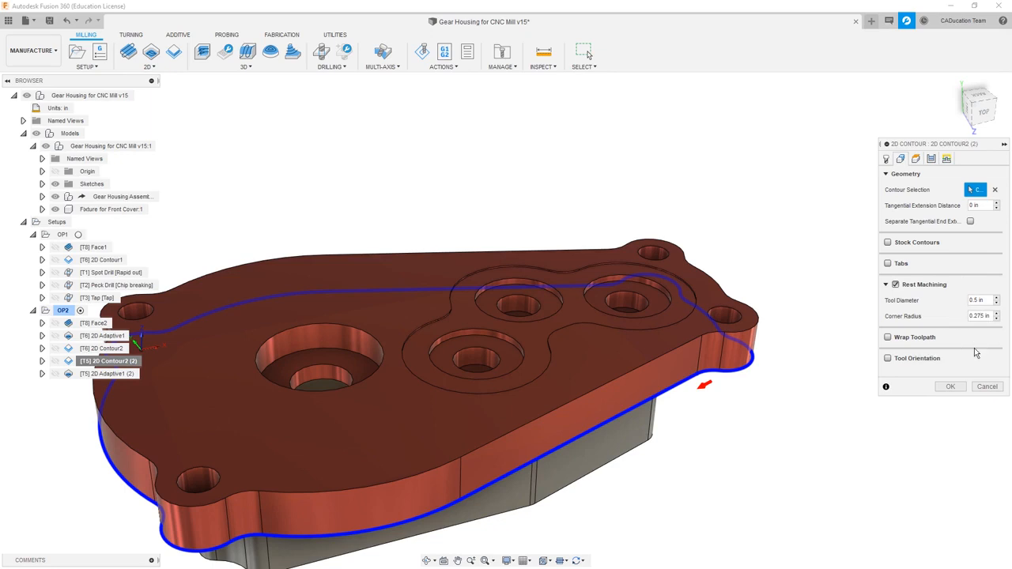
left_click(952, 385)
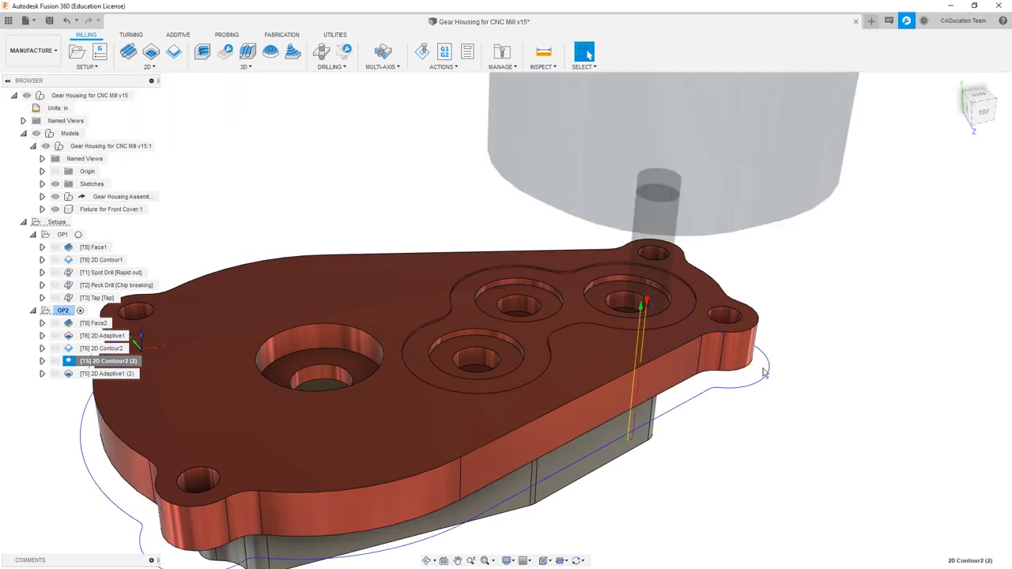
- Edit the rest machining corner radius of 2D Contour2 (2) again so that only the concave corners are cut, and regenerate the toolpath
right_click(102, 362)
left_click(120, 237)
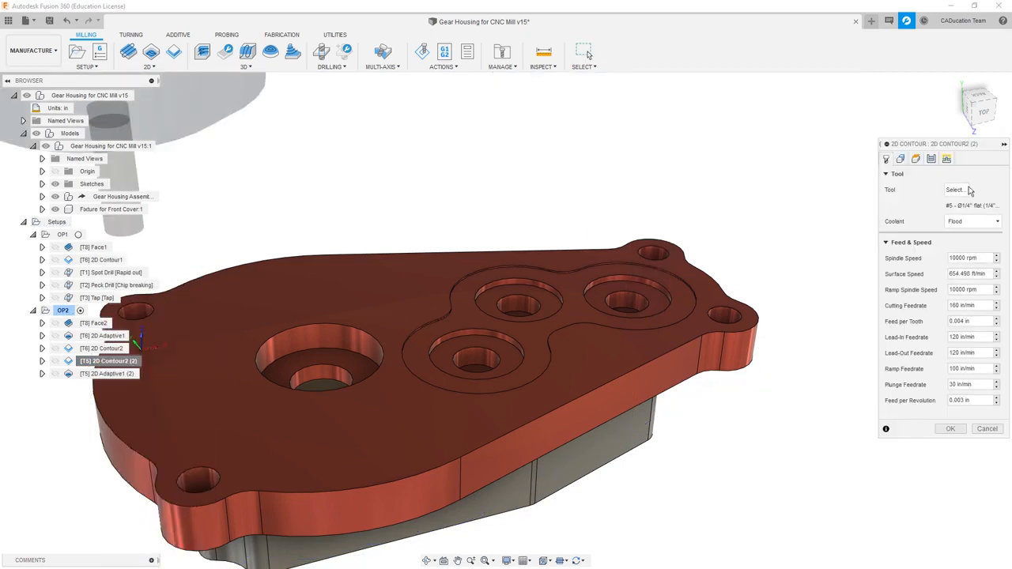
left_click(900, 159)
left_click_drag(979, 316, 958, 322)
key("Return")
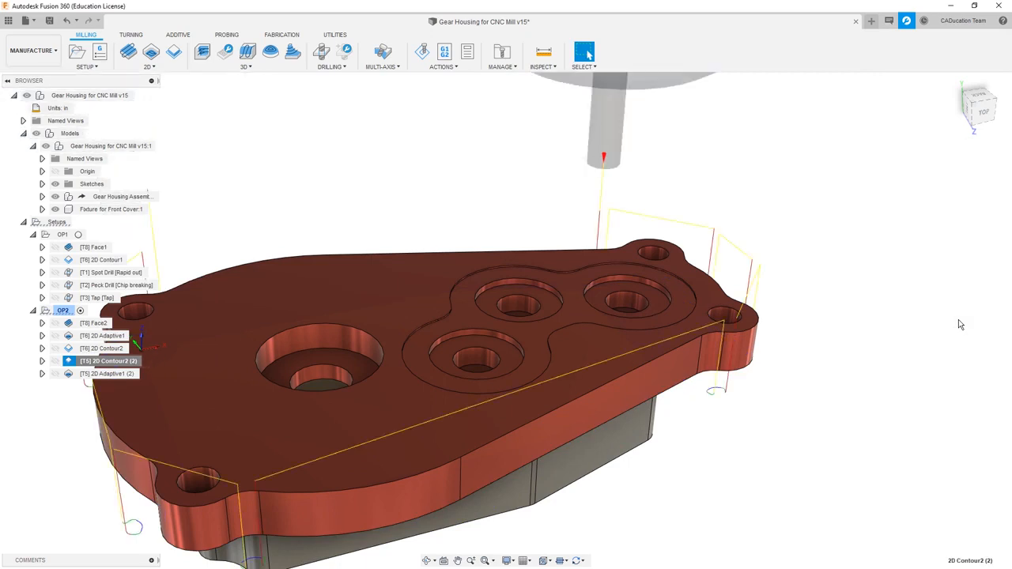
- Examine the rest-machining toolpath around the cover's corner lugs and compare it with the 2D Contour2 and 2D Adaptive1 (2) toolpaths
middle_click_drag(916, 322, 806, 429, "shift")
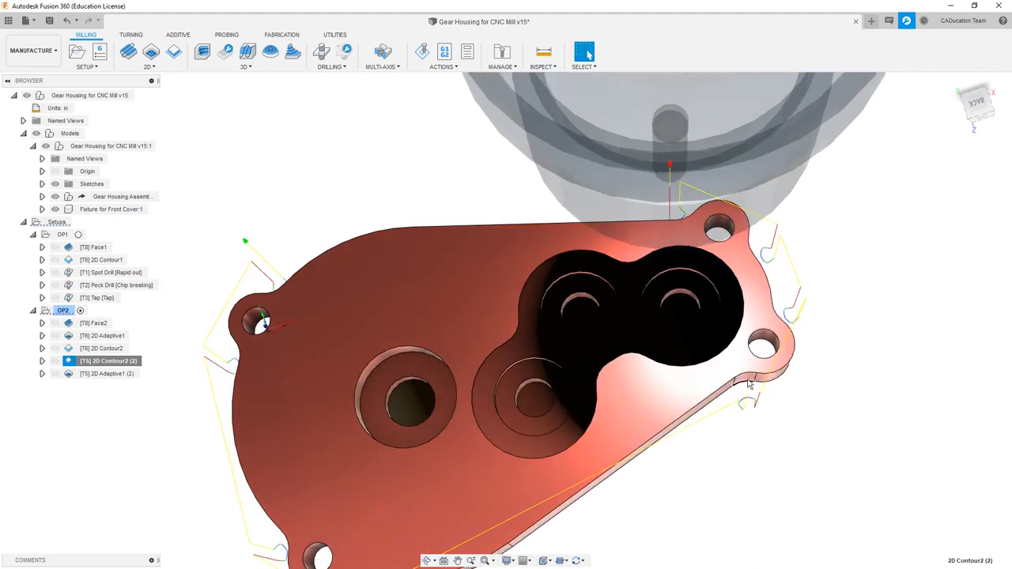
scroll(749, 383, "down", 2)
middle_click_drag(573, 437, 587, 403, "shift")
key("Escape")
scroll(724, 411, "up", 3)
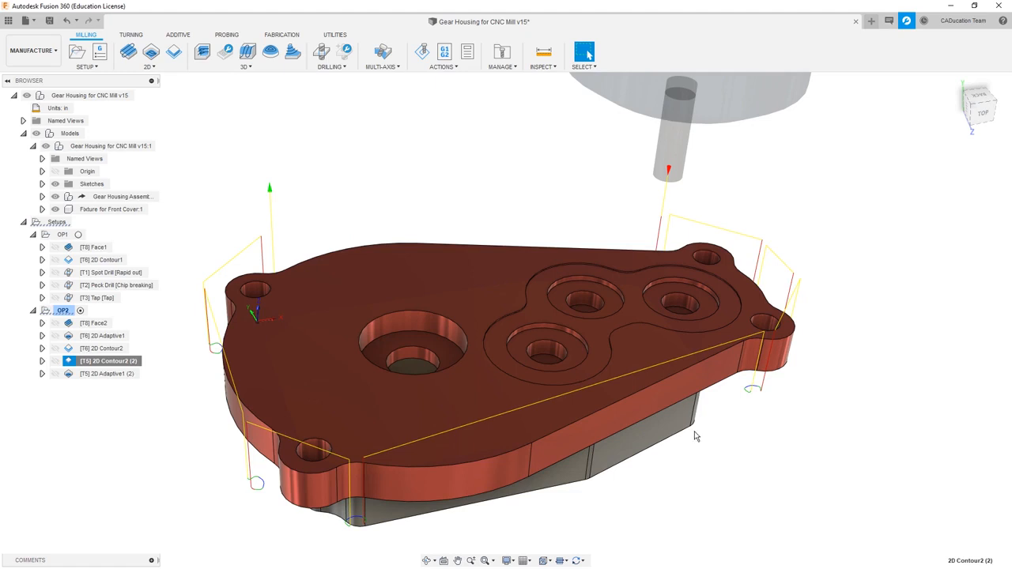
left_click(757, 447)
mouse_move(93, 340)
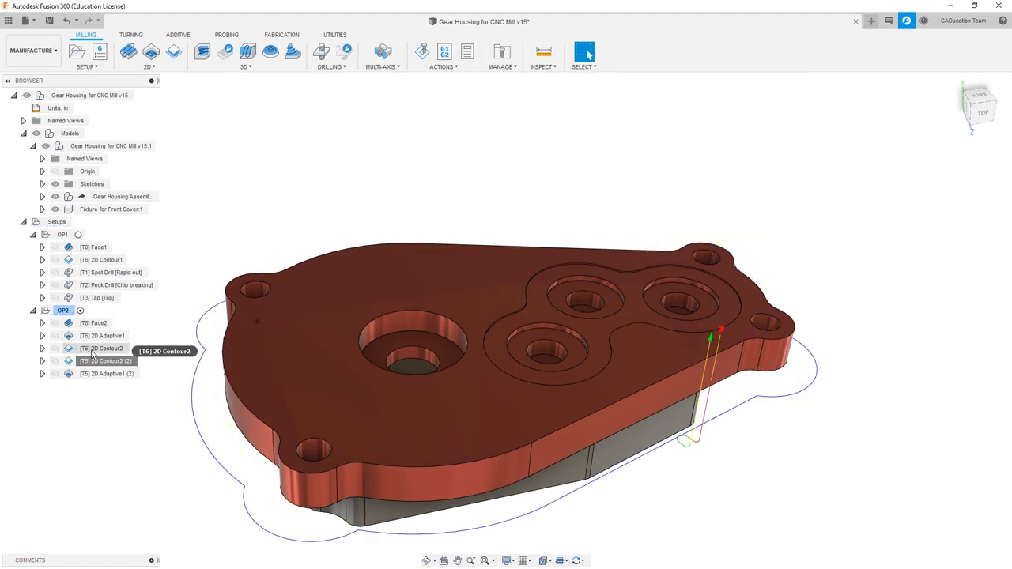
left_click(96, 374)
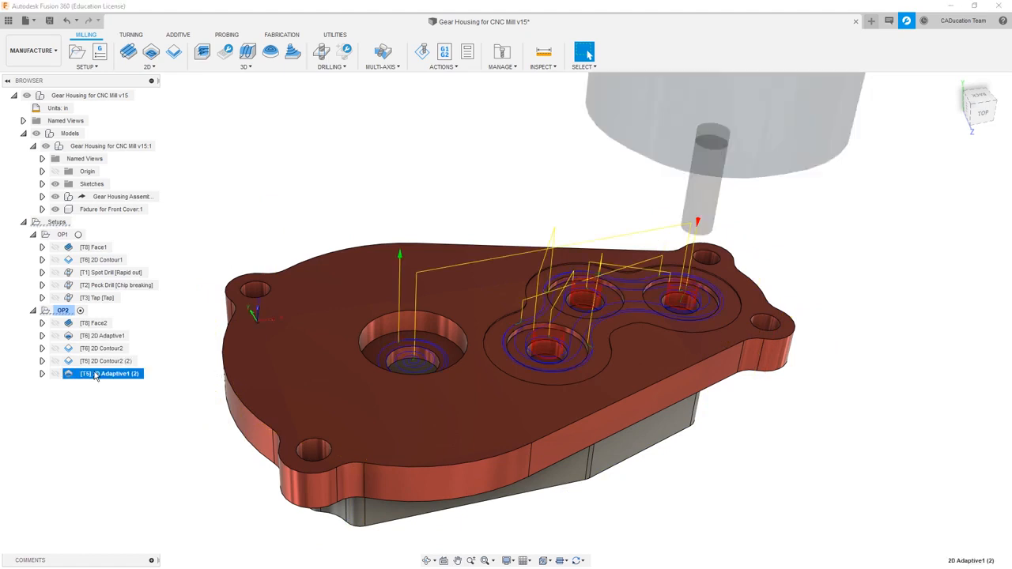
left_click(391, 192)
- Add a 2D Contour with tool 5 along the bottom edges of the large counterbore and its inner hole
scroll(432, 349, "up", 3)
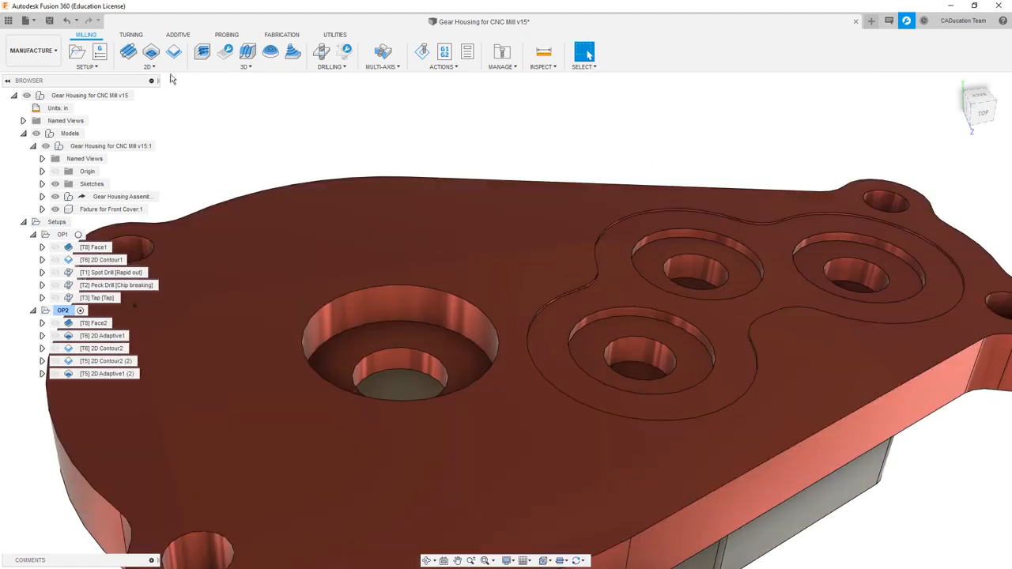
left_click(148, 66)
left_click(144, 118)
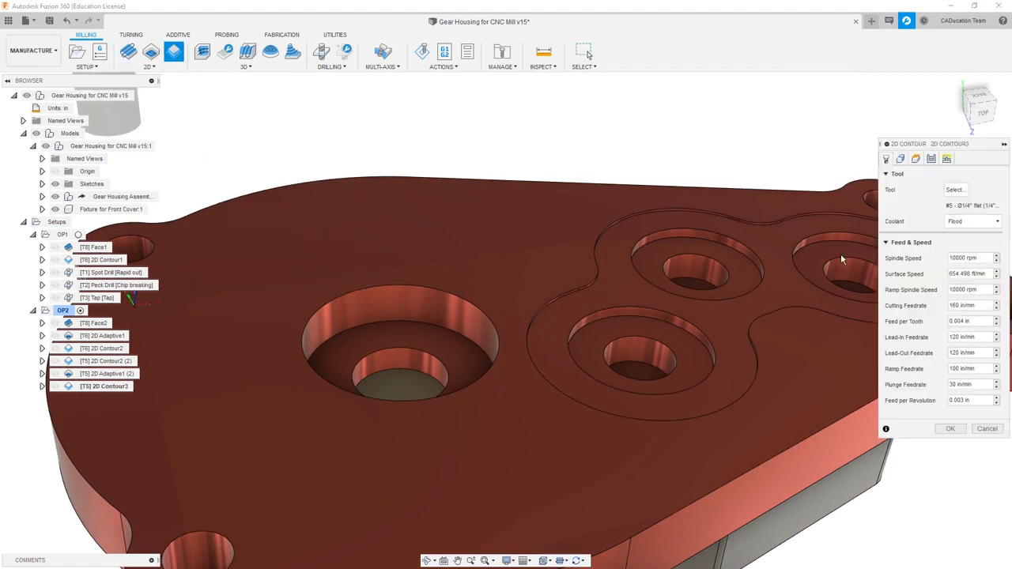
left_click(900, 159)
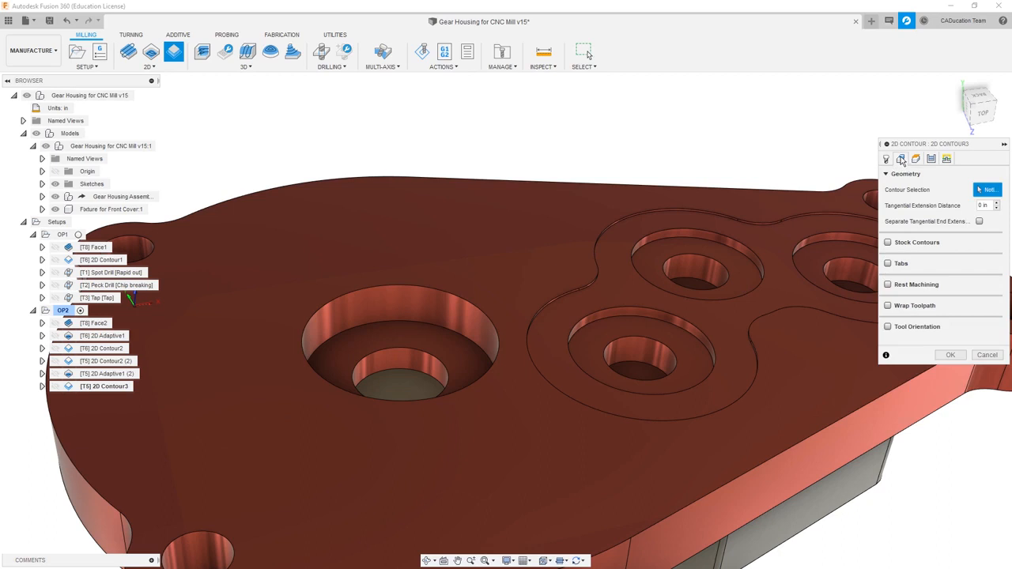
left_click(405, 320)
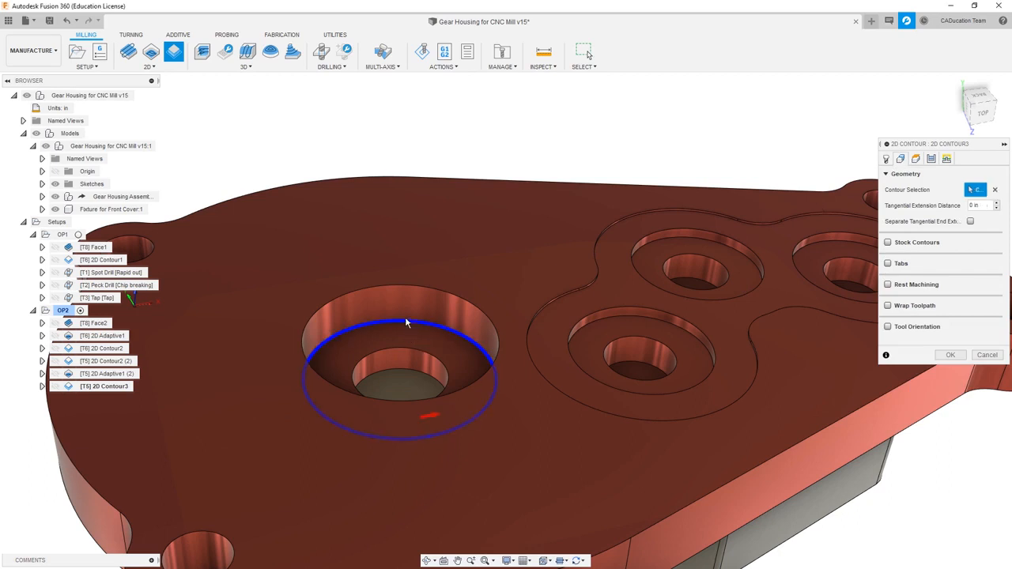
left_click(397, 371)
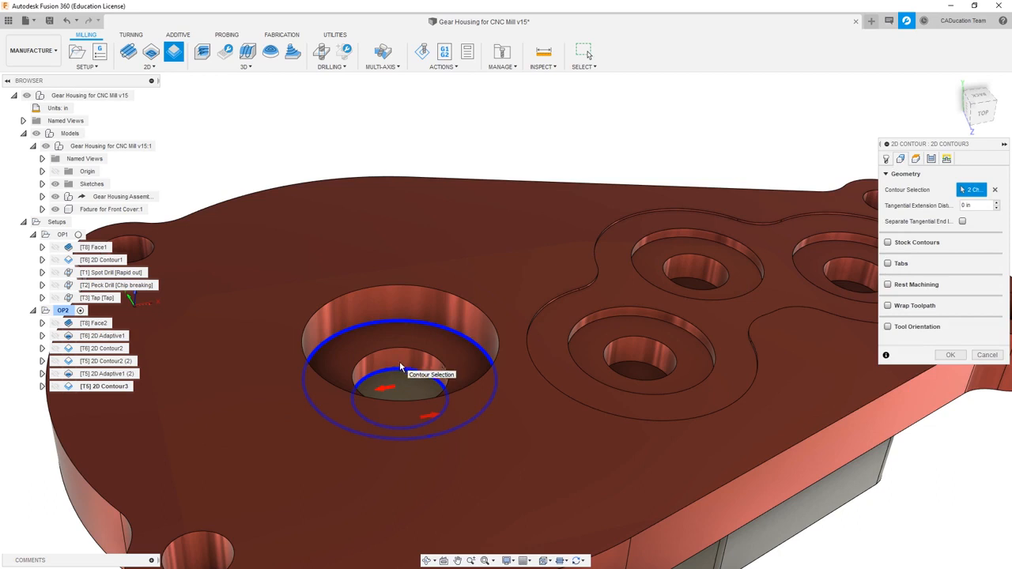
- Review the heights, passes and linking settings of 2D Contour3, generate the toolpath and inspect it in the large counterbore
left_click(915, 158)
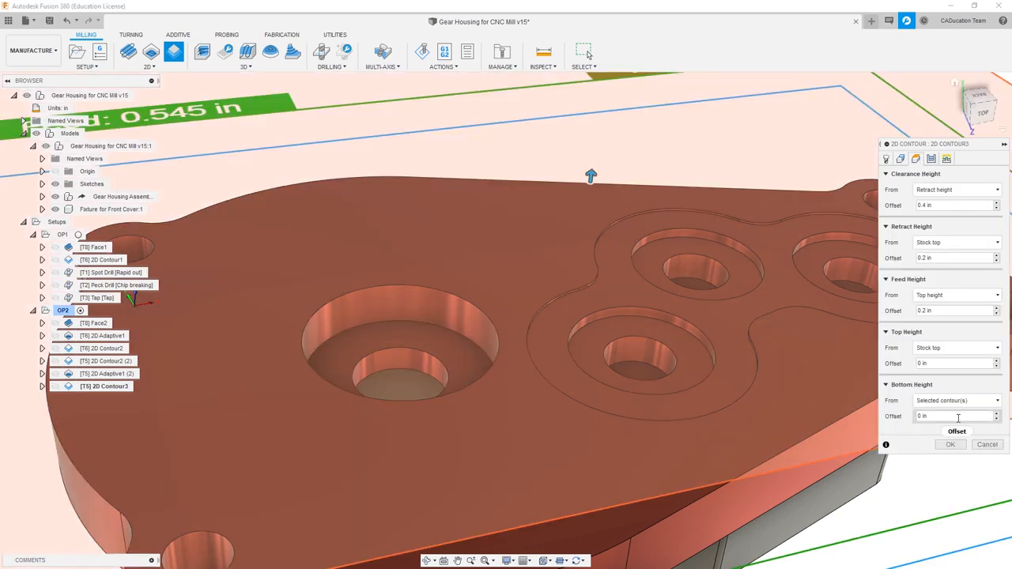
left_click(931, 159)
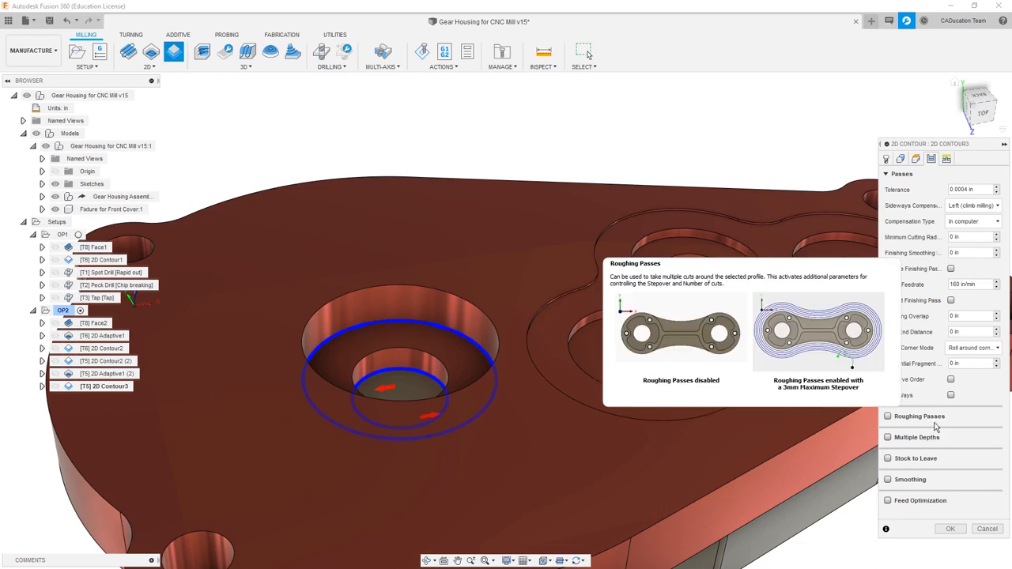
left_click(945, 159)
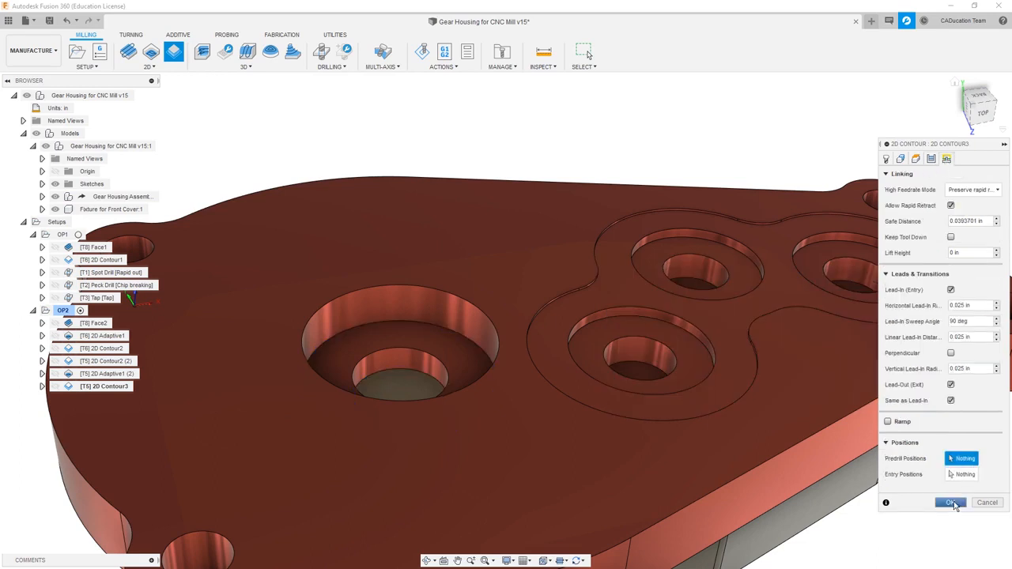
left_click(950, 503)
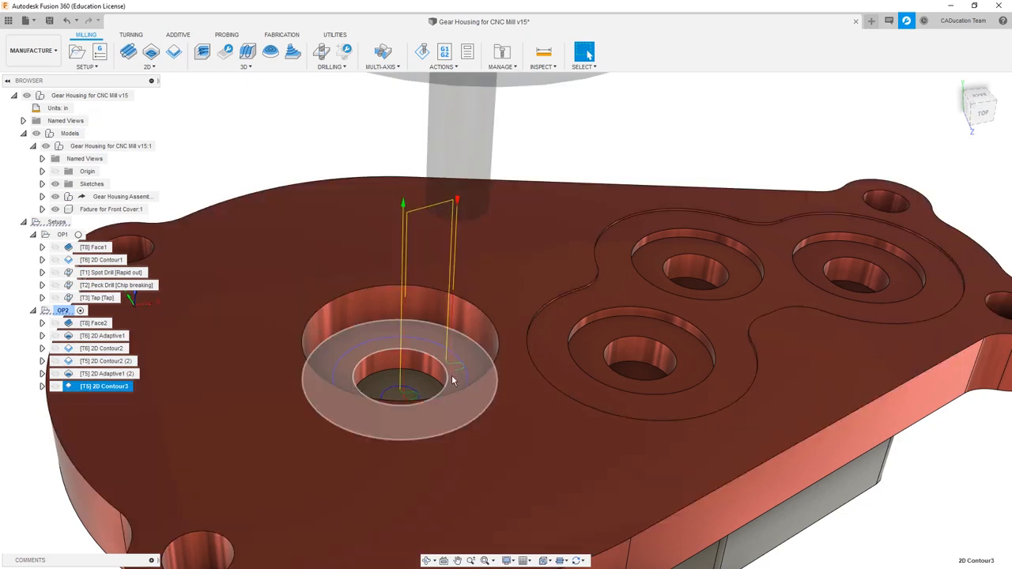
left_click(412, 392)
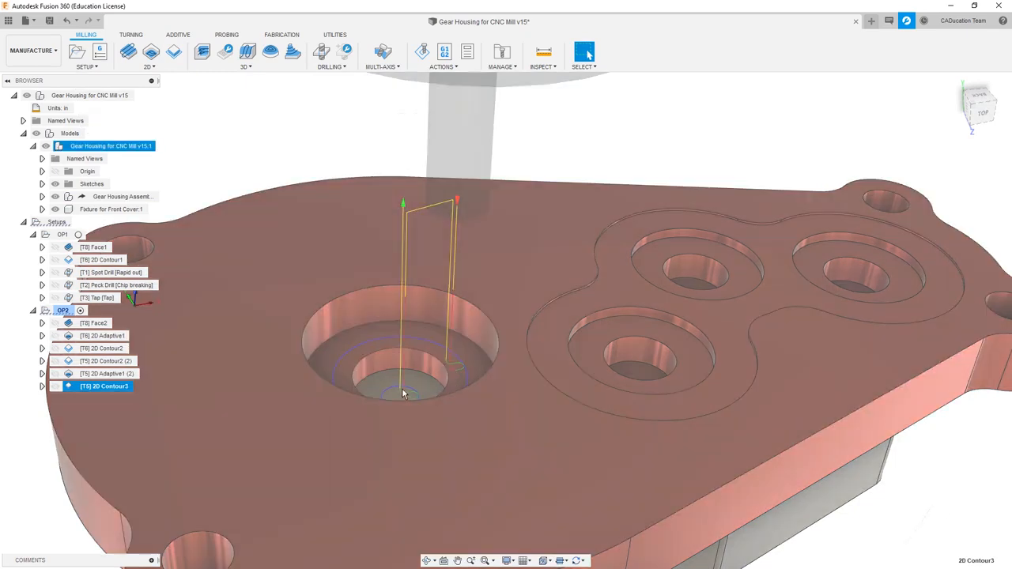
middle_click_drag(443, 396, 434, 364, "shift")
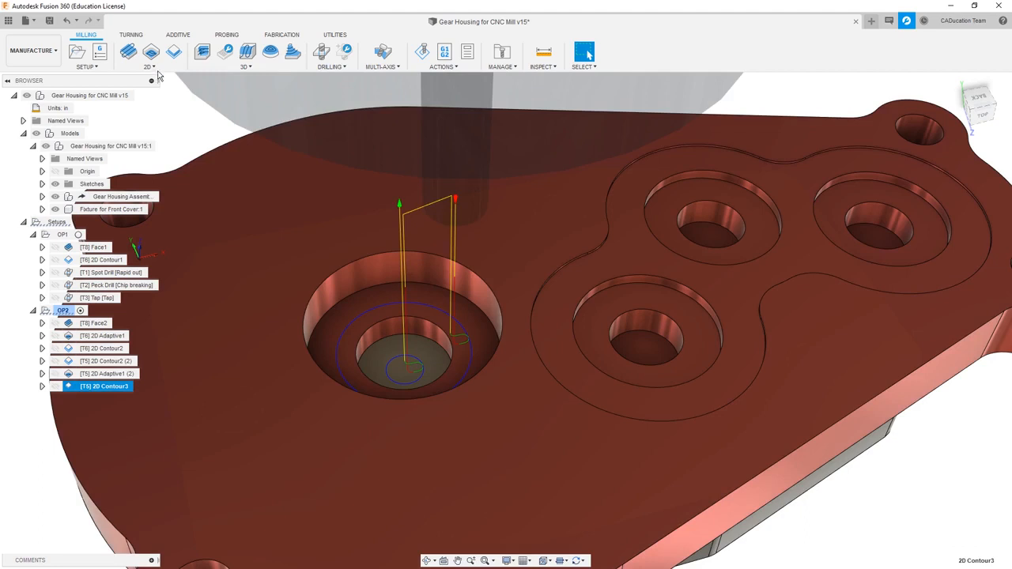
- Create a 2D Adaptive Clearing with tool 5 from the bottom edge of the large counterbore's inner hole, and read its generation log
left_click(154, 68)
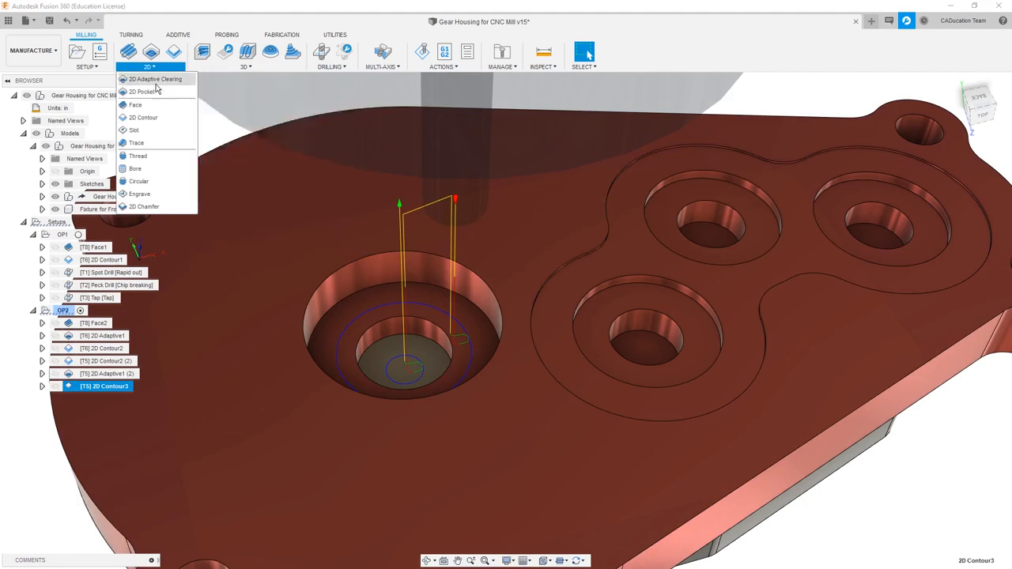
left_click(151, 79)
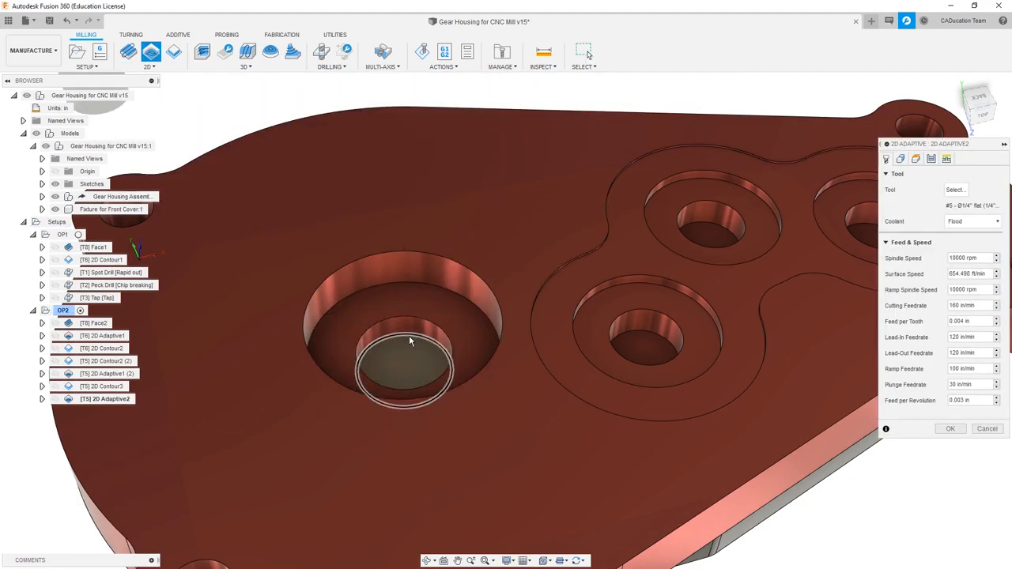
left_click(410, 339)
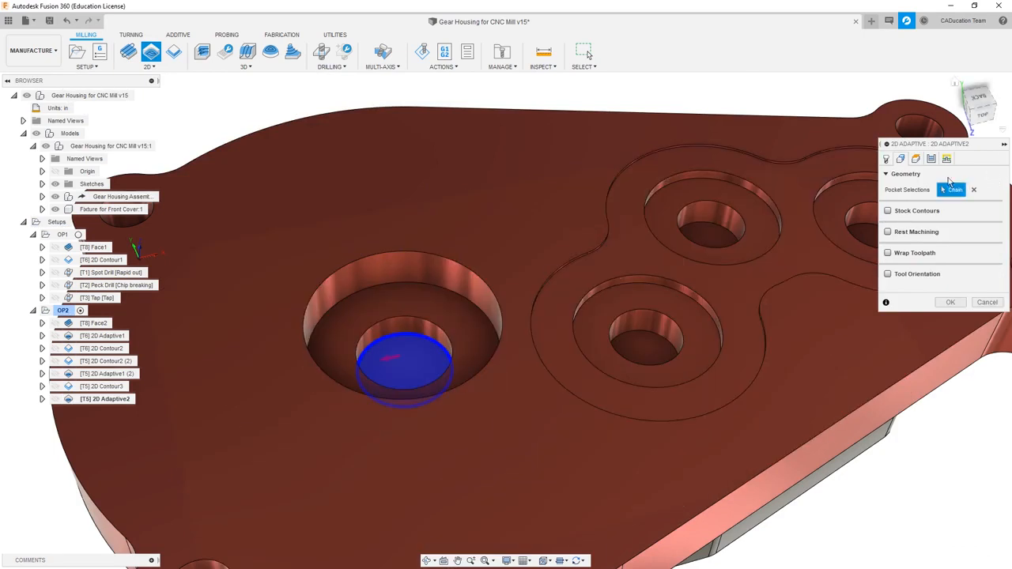
left_click(951, 302)
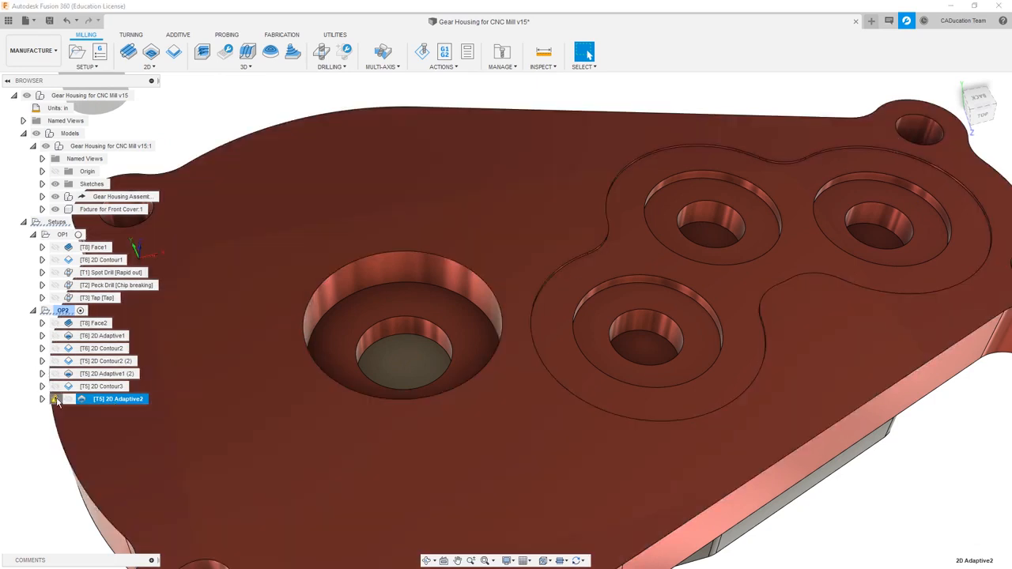
left_click(56, 400)
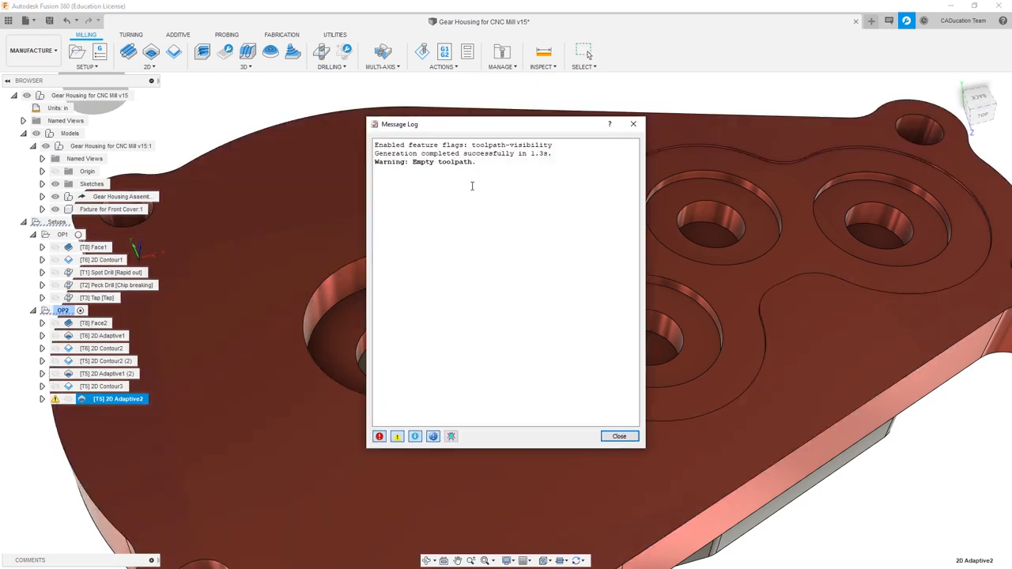
left_click(610, 434)
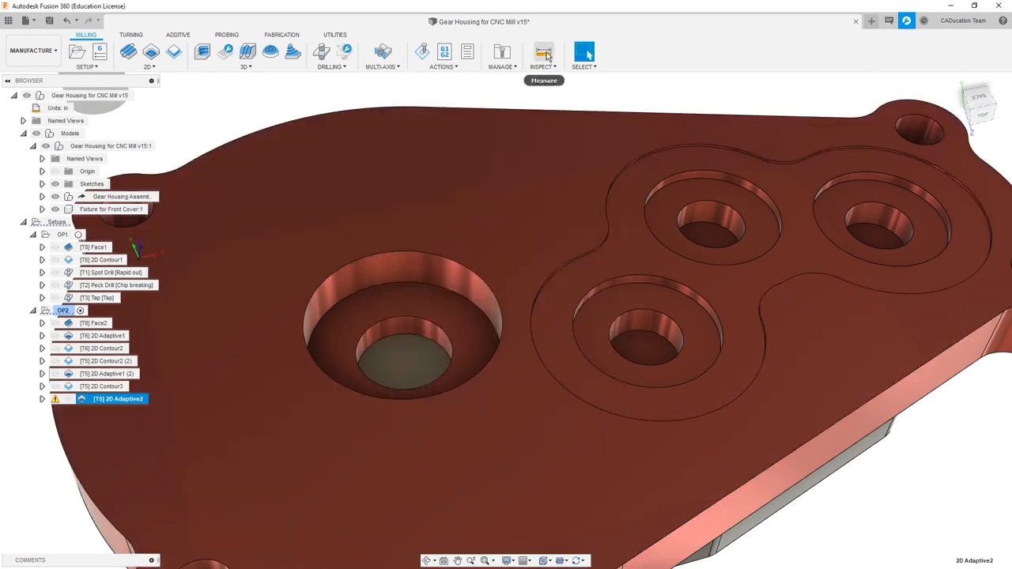
- Measure the diameter of the inner hole's upper edge in the large counterbore
left_click(545, 54)
left_click(405, 319)
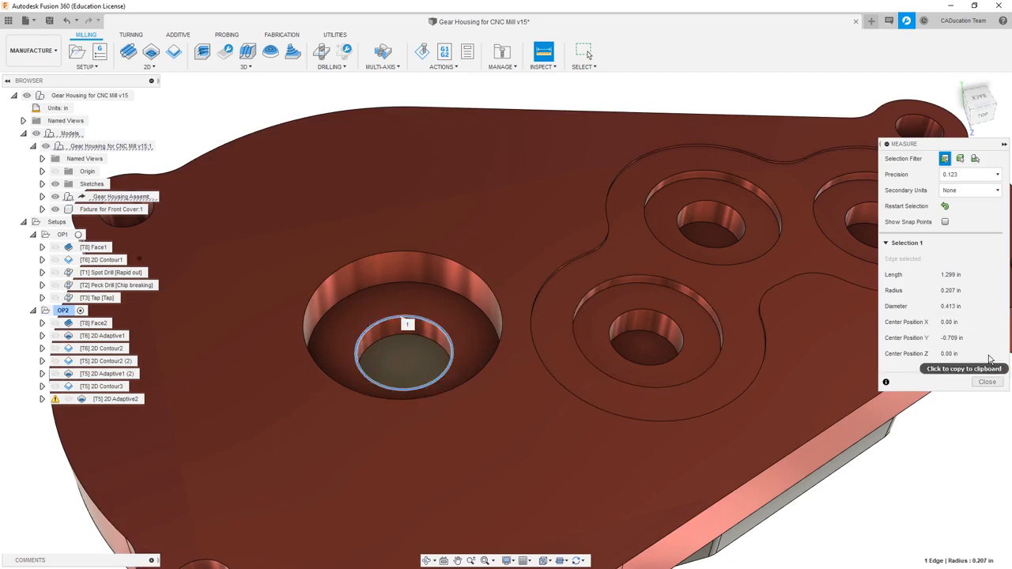
left_click(987, 383)
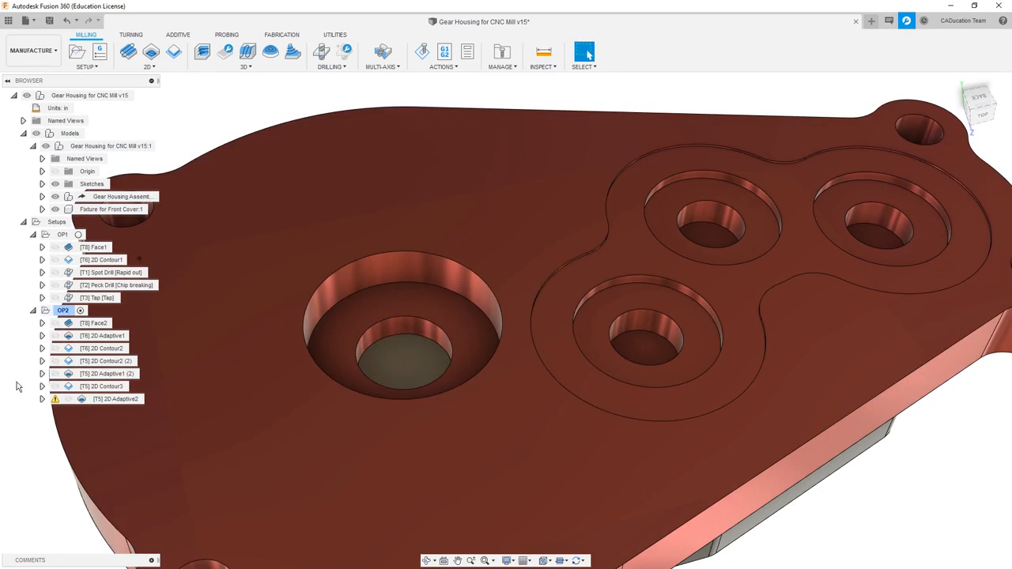
- Try a 0.02 in horizontal lead-in/out radius and a different radial stock to leave for 2D Adaptive2, and regenerate it
right_click(95, 399)
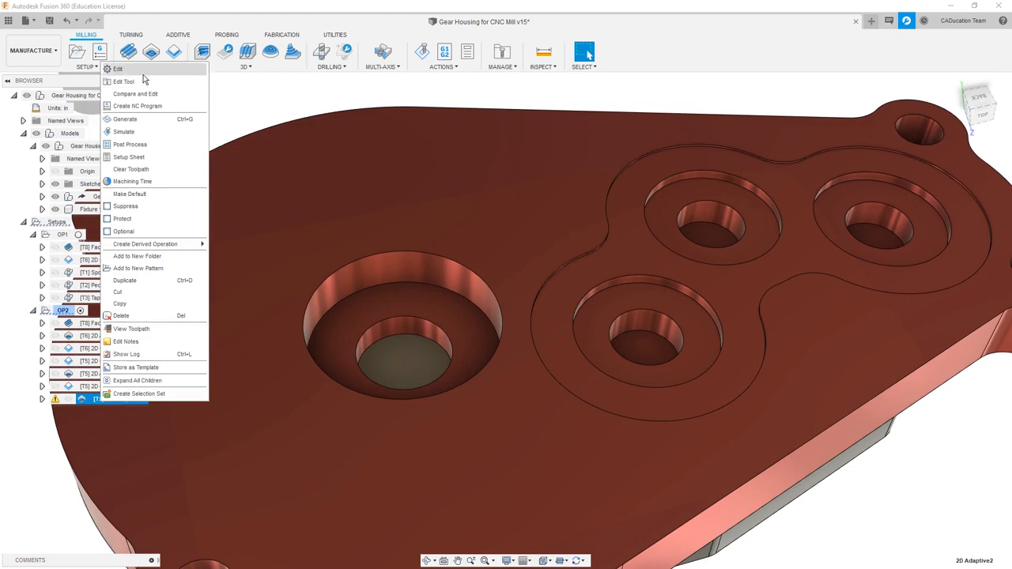
left_click(118, 69)
left_click(945, 159)
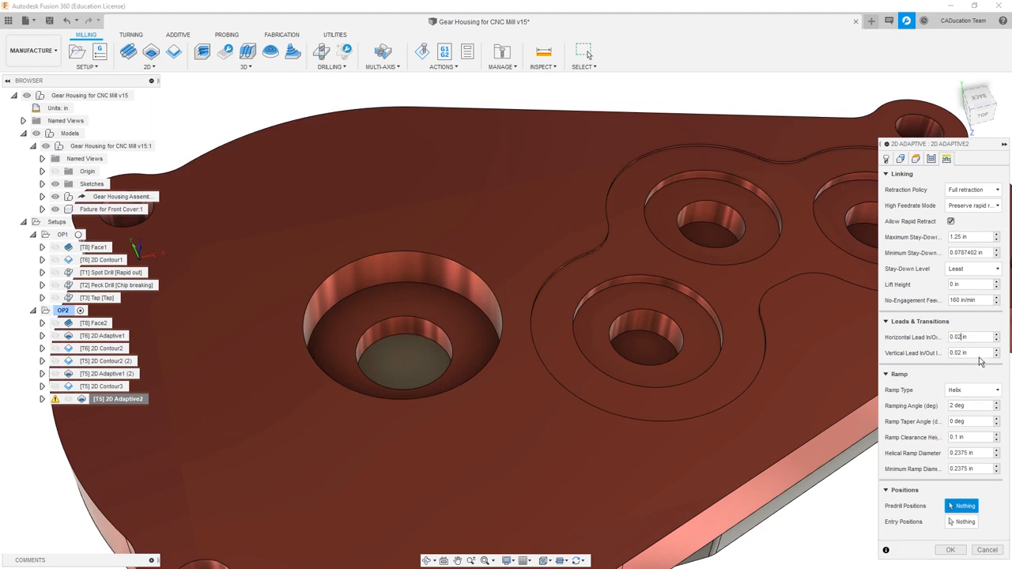
left_click(931, 159)
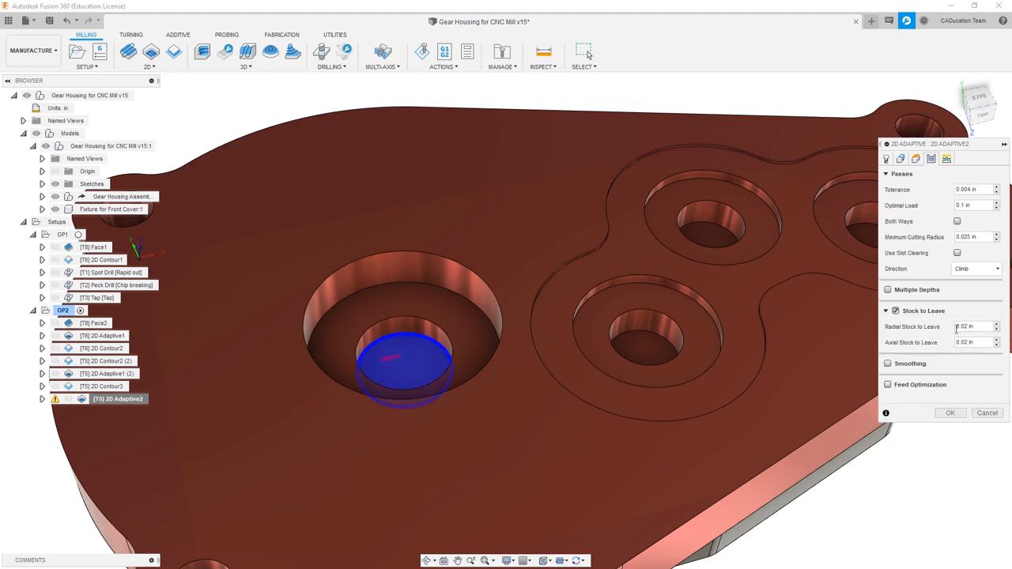
left_click(963, 325)
left_click(950, 413)
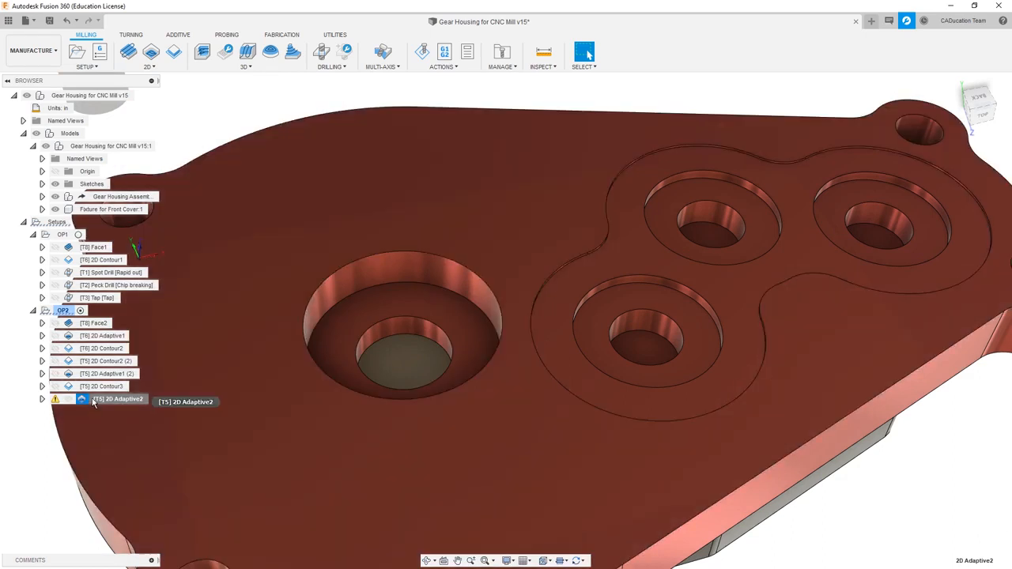
right_click(93, 400)
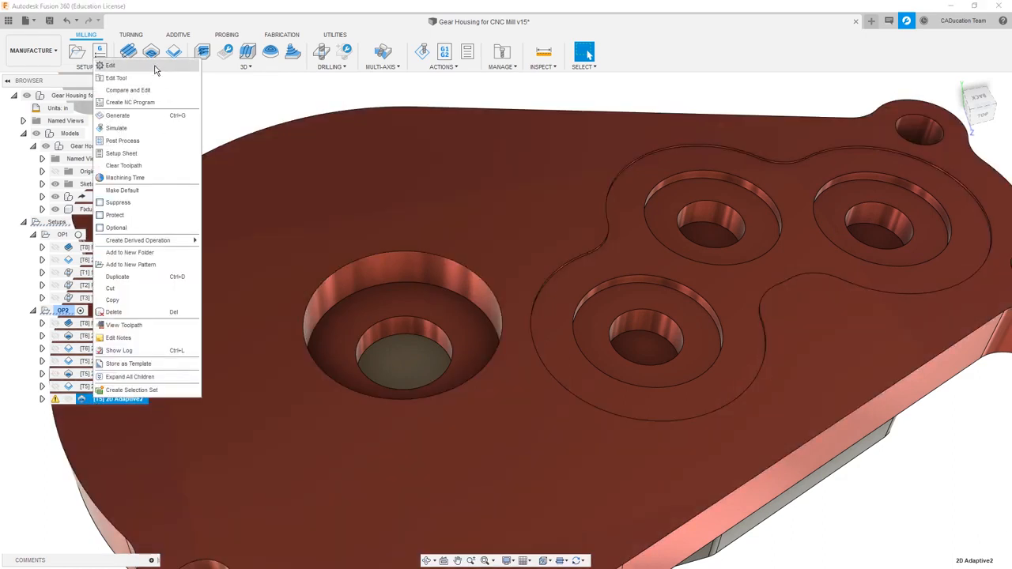
left_click(155, 69)
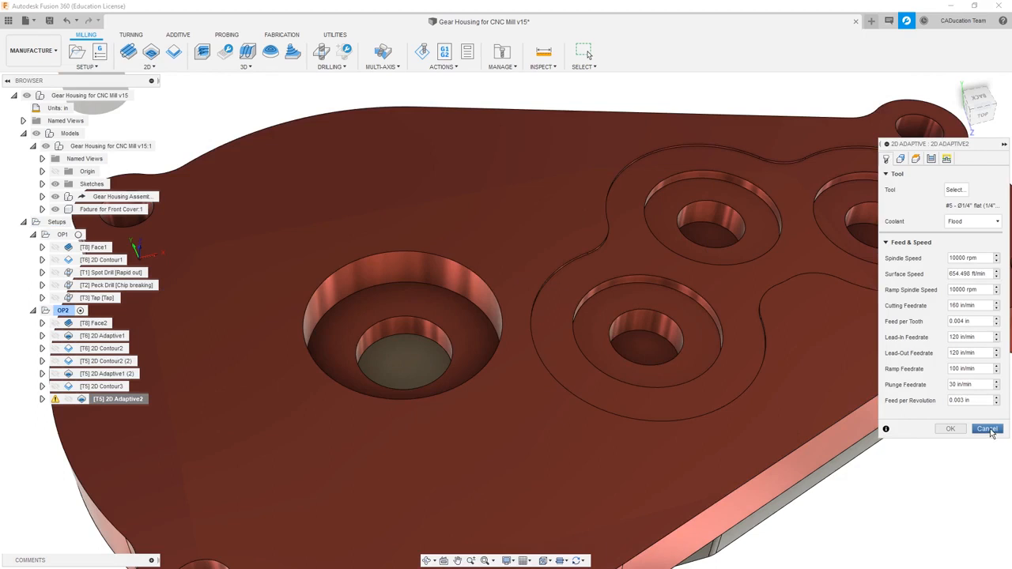
left_click(987, 429)
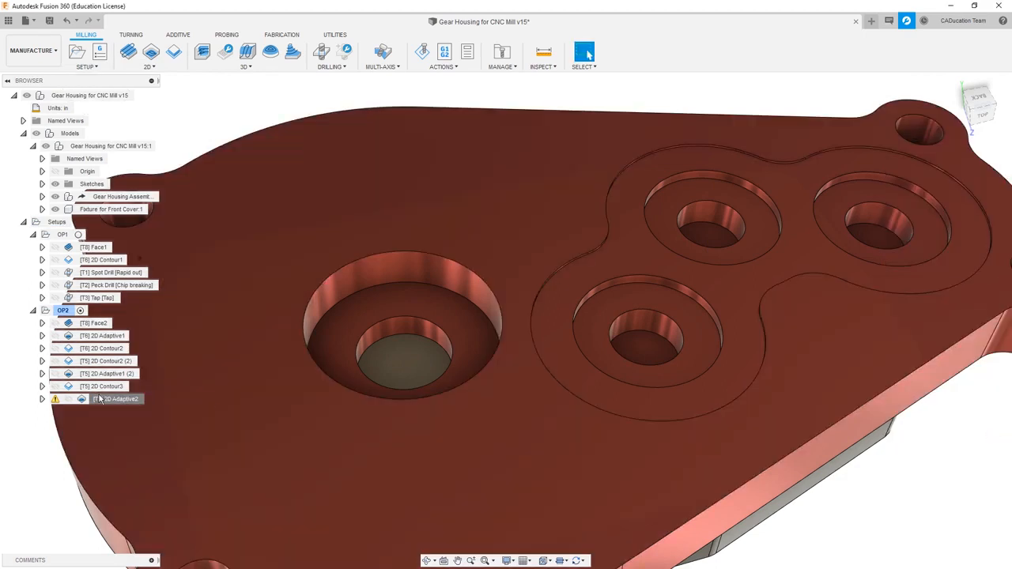
- Delete the 2D Adaptive2 operation from OP2
right_click(101, 401)
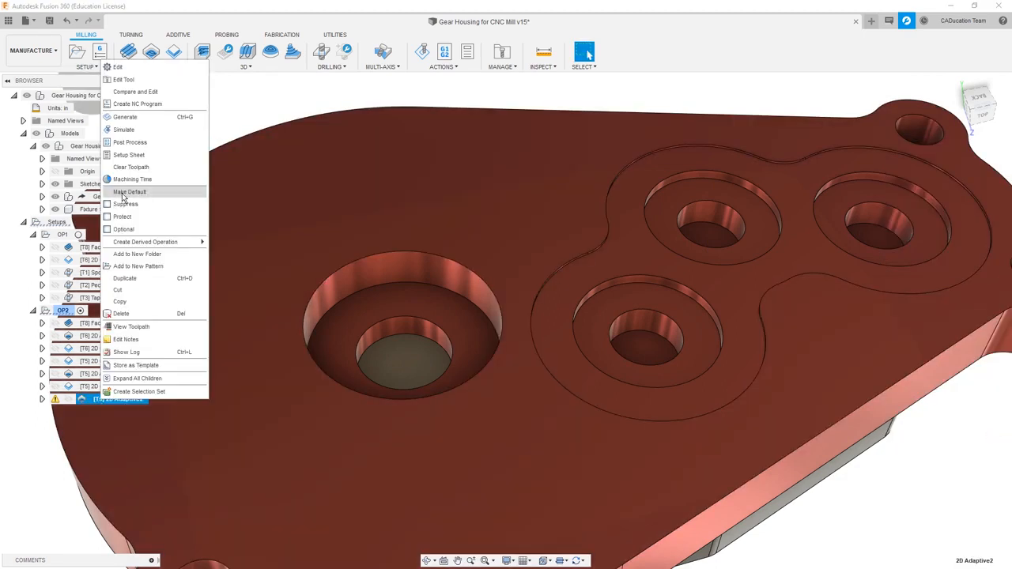
left_click(145, 312)
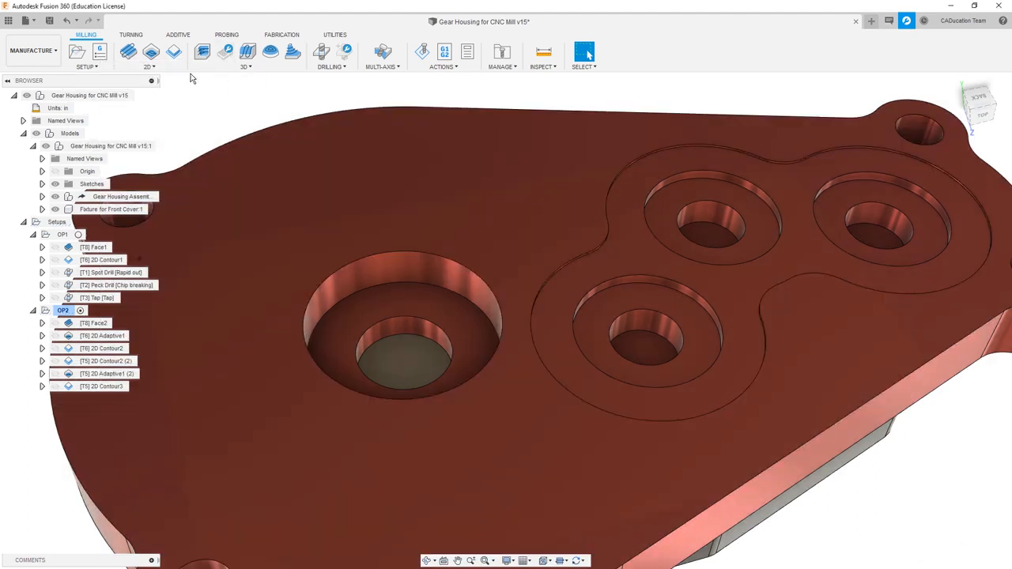
- Add a 2D Contour with tool 5 along the bottom edge of the large counterbore's inner hole
left_click(168, 67)
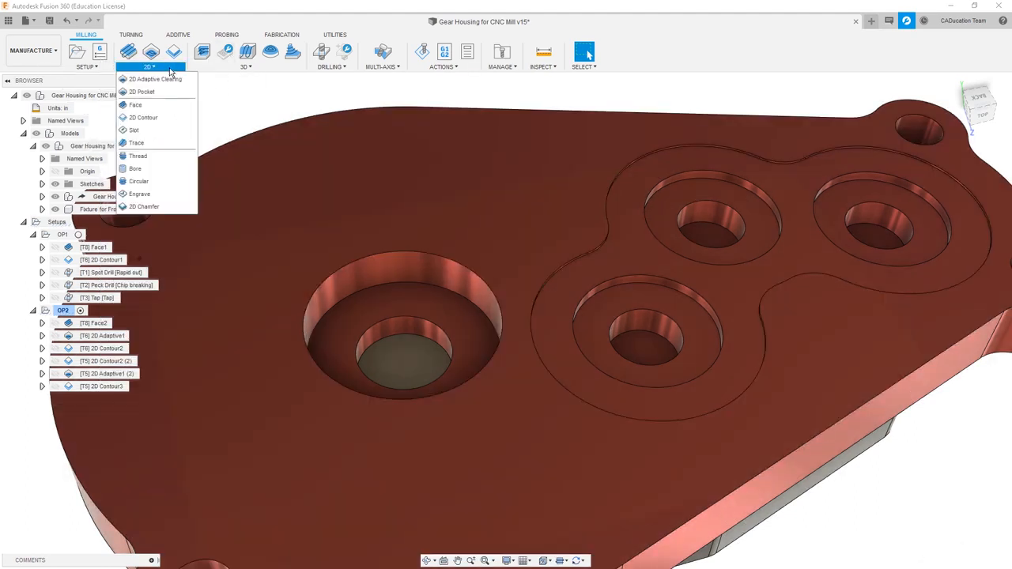
left_click(143, 117)
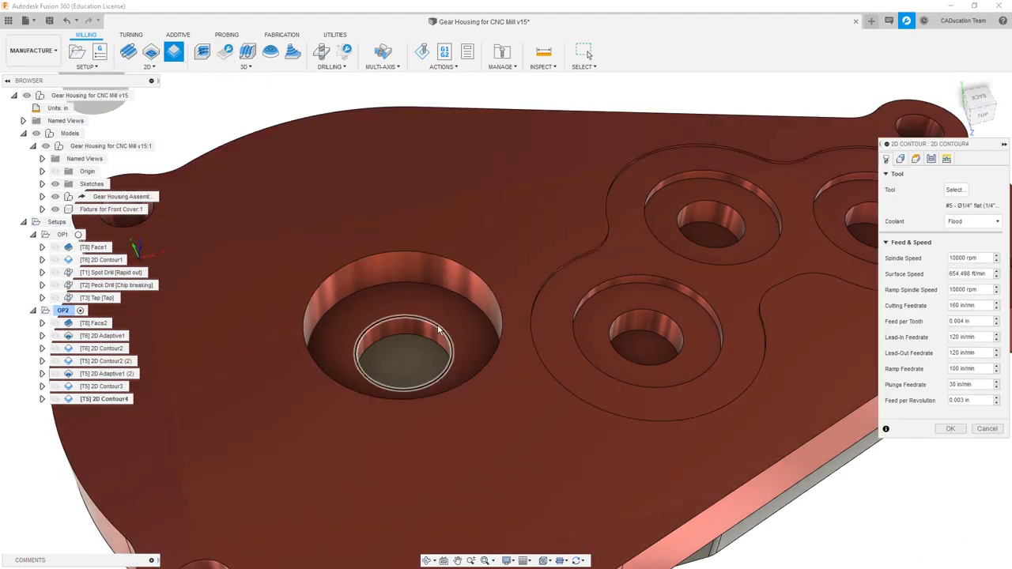
left_click(433, 344)
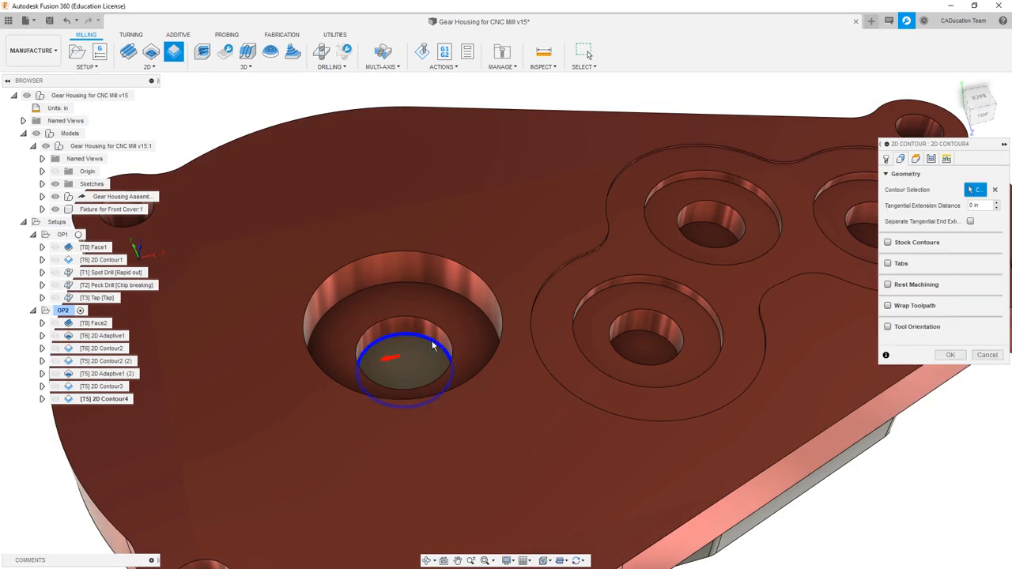
- Enable Roughing Passes with one stepover and Ramp for the inner hole's new 2D Contour, and generate the toolpath
left_click(931, 160)
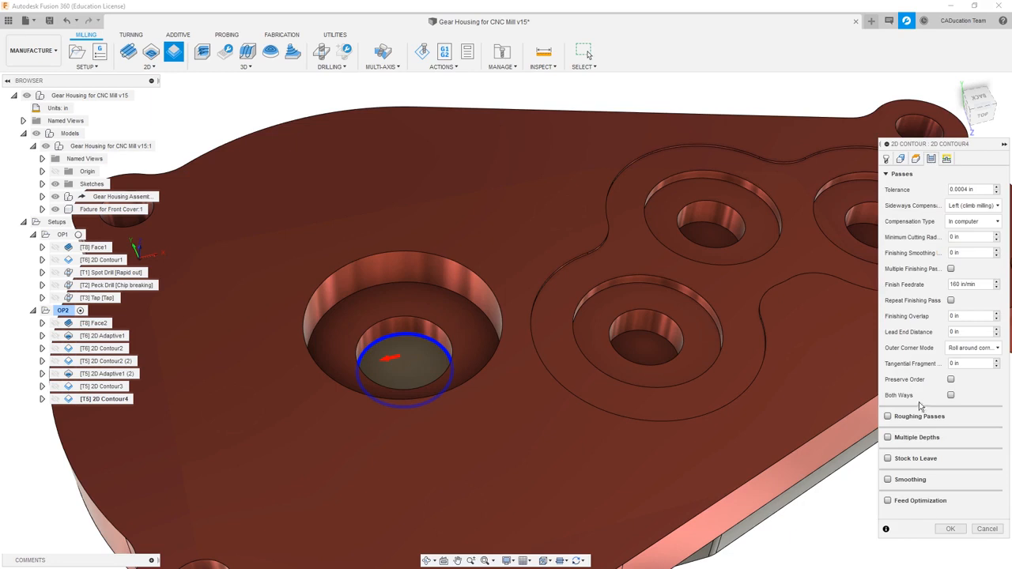
left_click(886, 416)
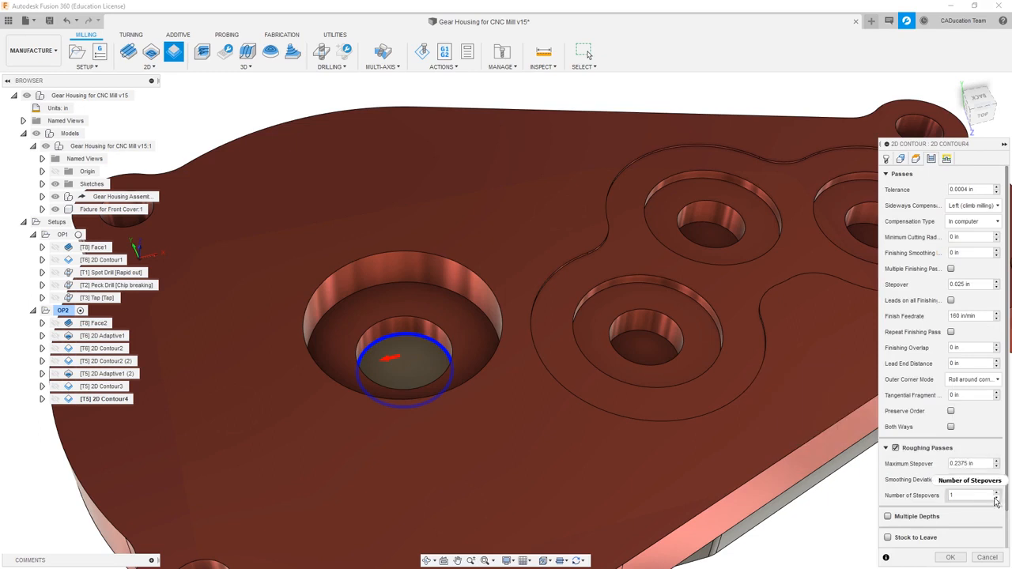
left_click(946, 159)
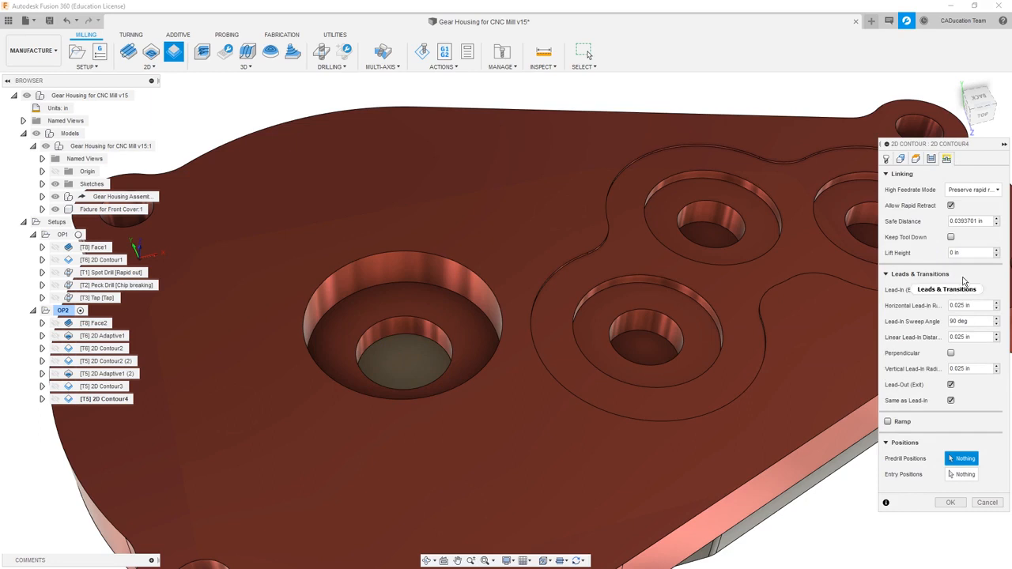
left_click(888, 422)
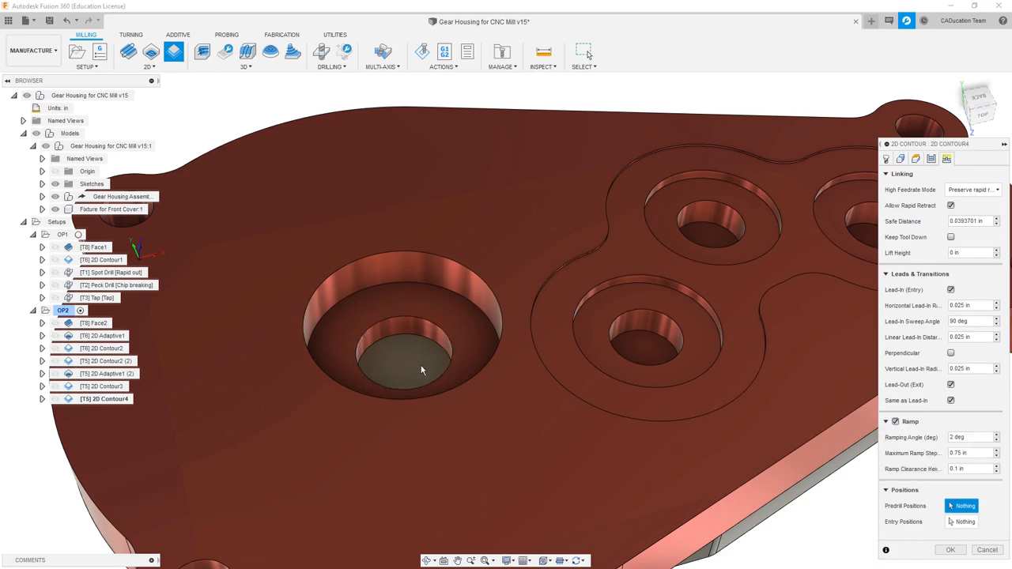
left_click(951, 550)
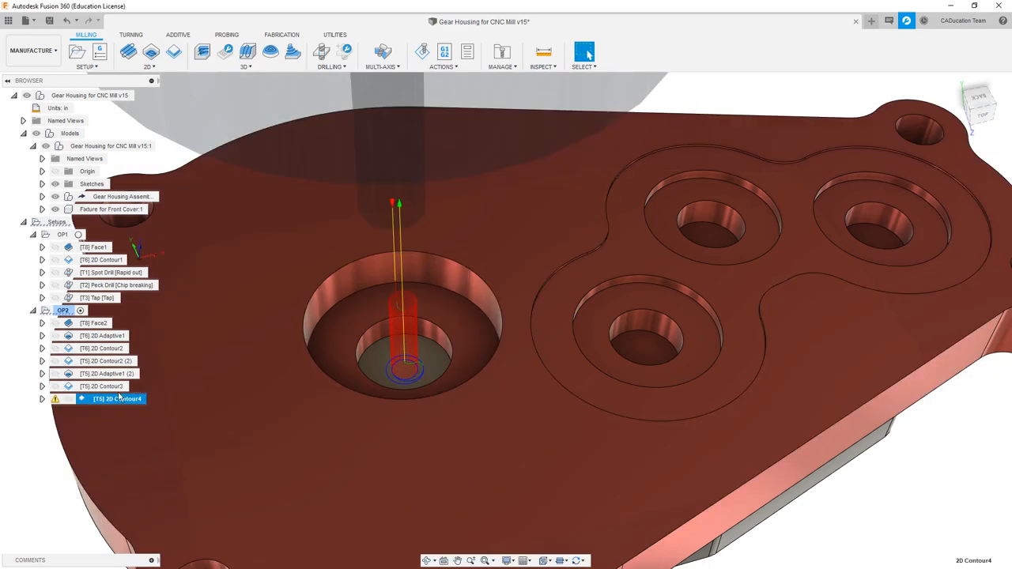
- Read the warning log of 2D Contour4, enable Both Ways in its passes settings and regenerate the toolpath
left_click(55, 400)
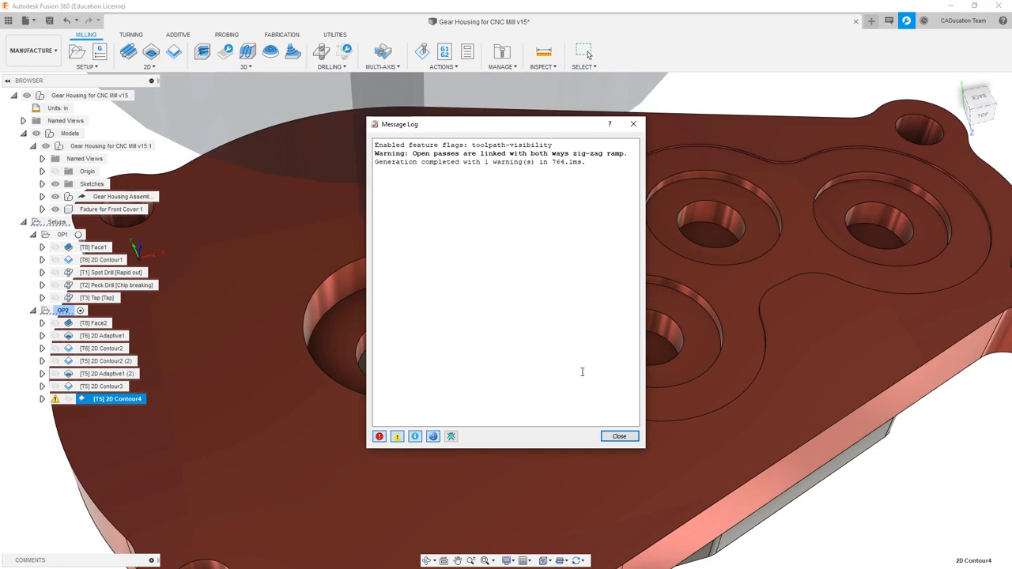
left_click(619, 436)
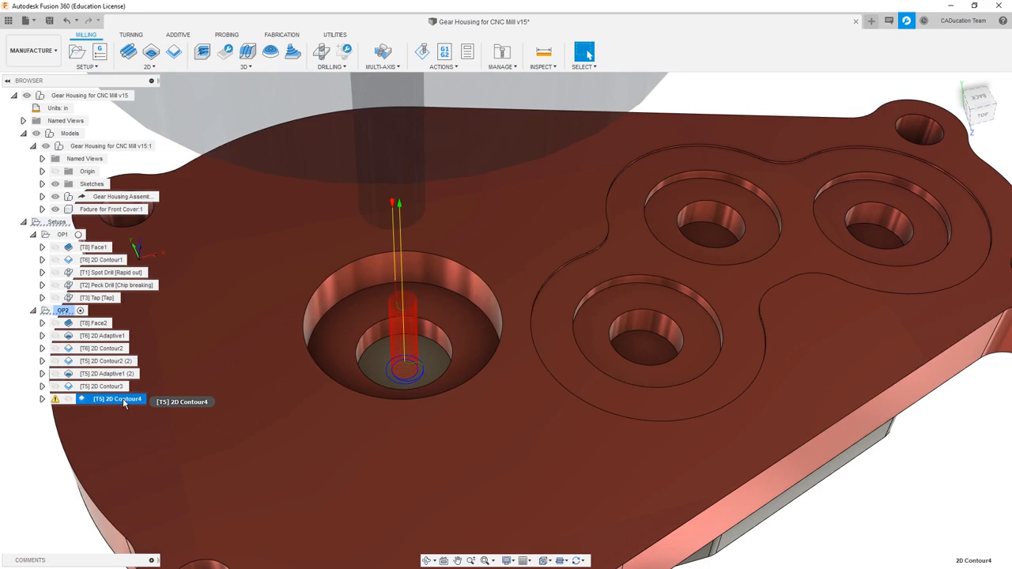
right_click(124, 403)
left_click(159, 68)
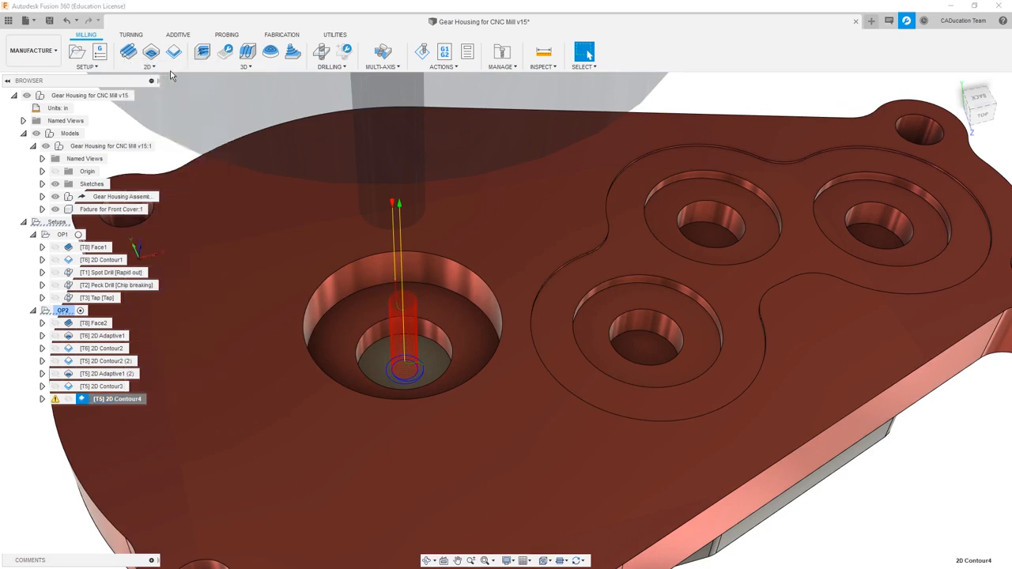
left_click(930, 159)
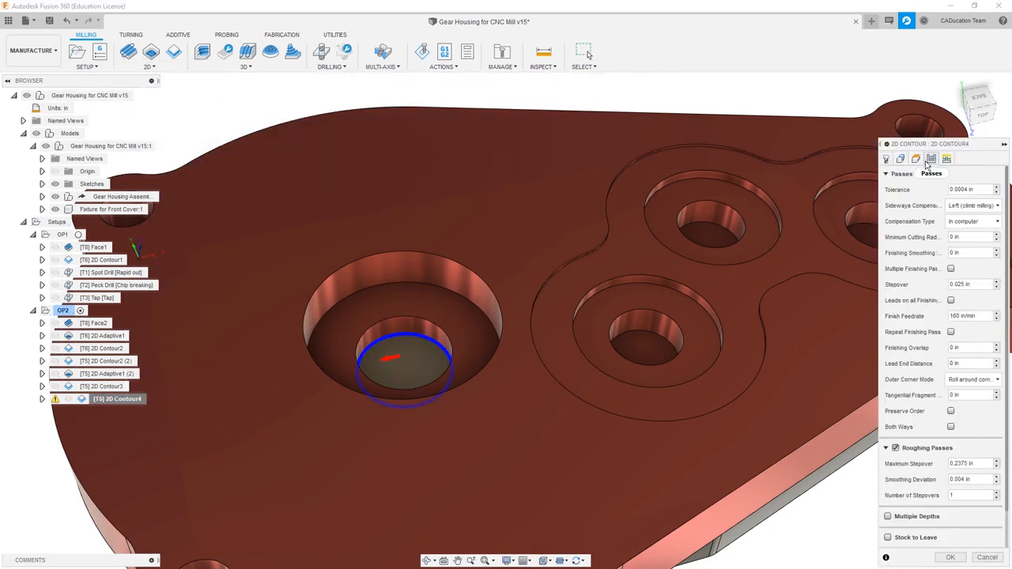
left_click(961, 208)
left_click(960, 208)
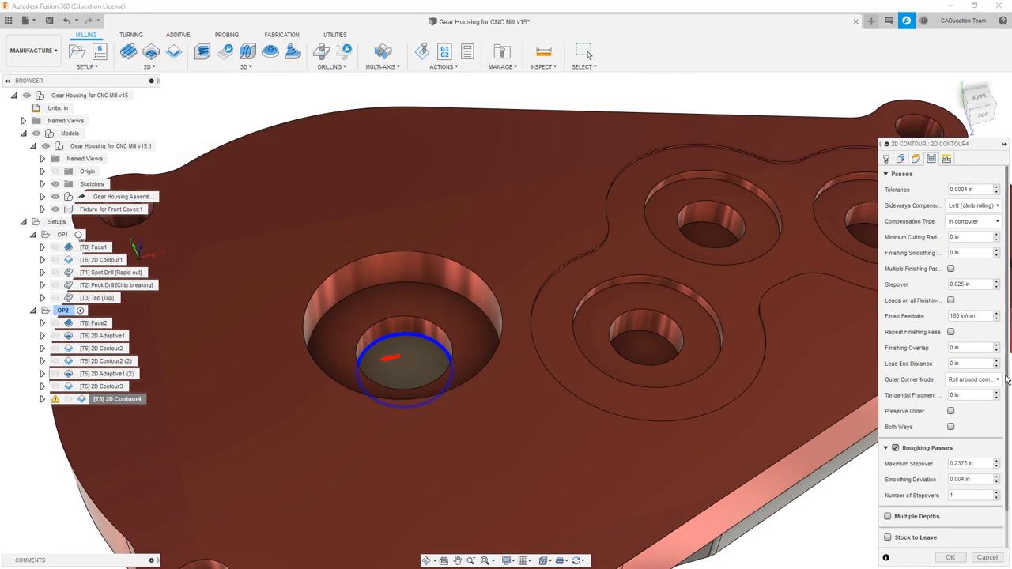
left_click(950, 427)
left_click(951, 557)
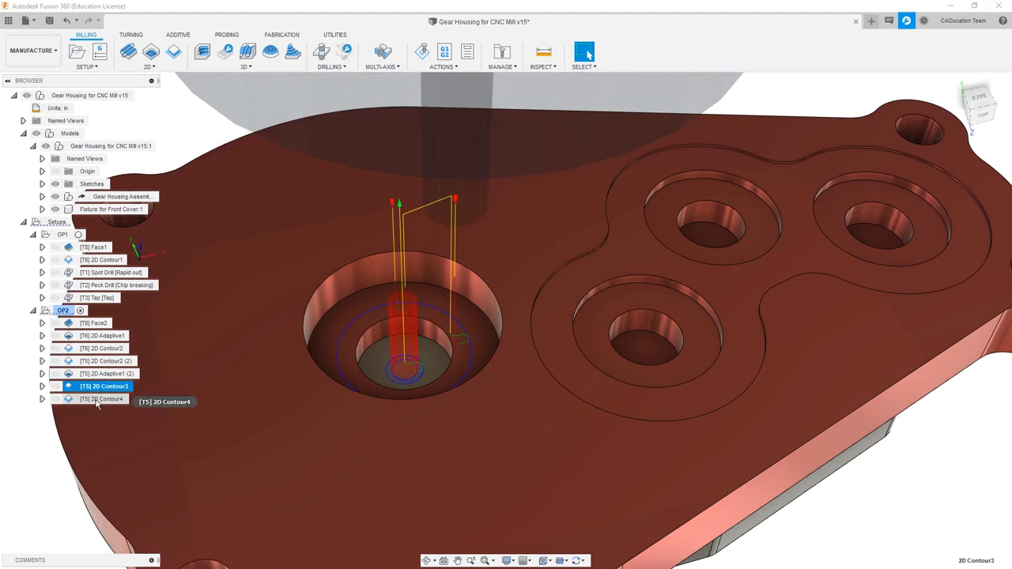
- Move 2D Contour4 ahead of 2D Contour3 in the OP2 operation order
left_click_drag(97, 403, 98, 389)
left_click(98, 388)
left_click(98, 399)
- Edit 2D Contour3 and remove the large counterbore's inner hole from its contour selection
right_click(99, 400)
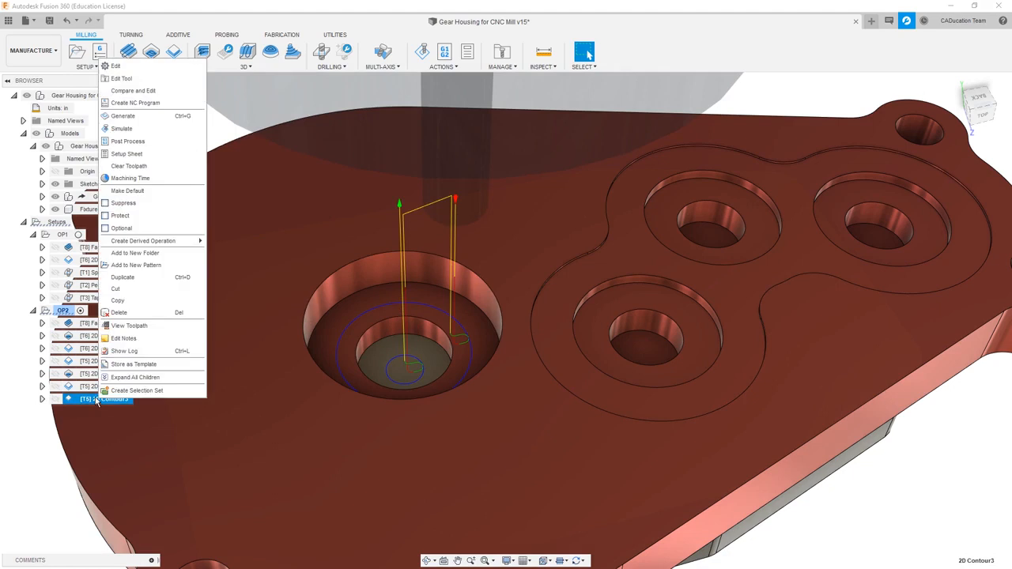
left_click(134, 68)
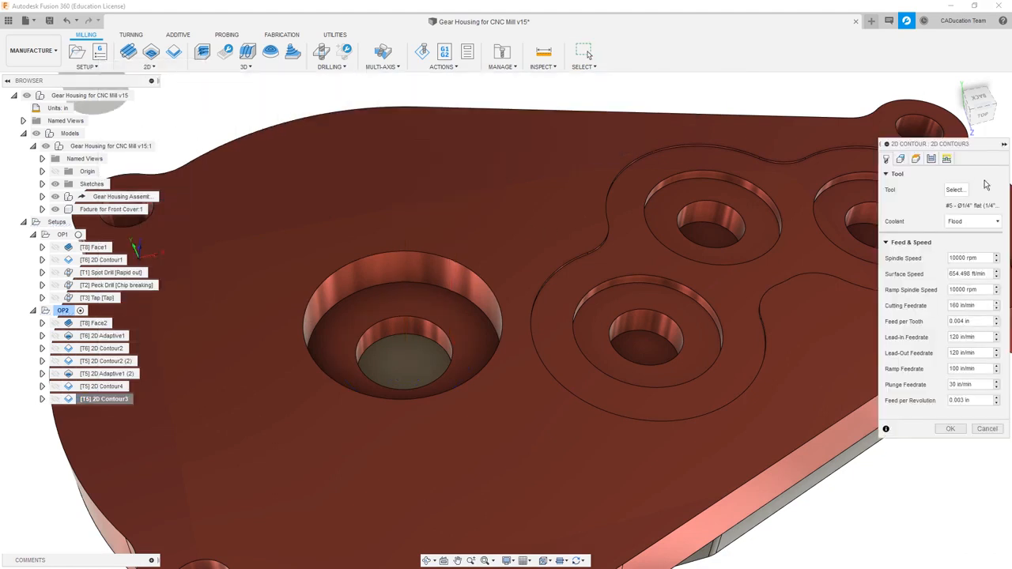
left_click(900, 158)
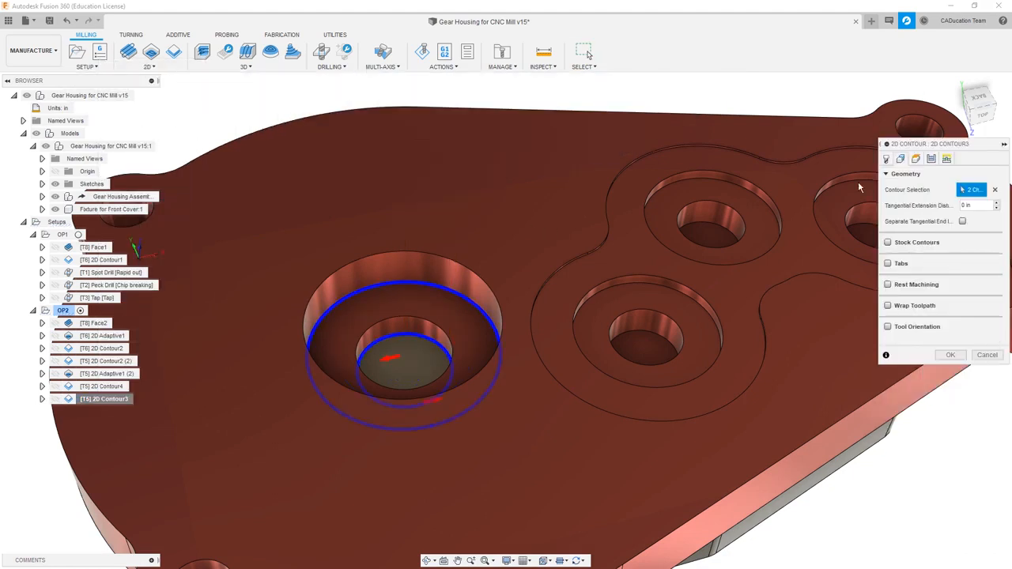
left_click(404, 339)
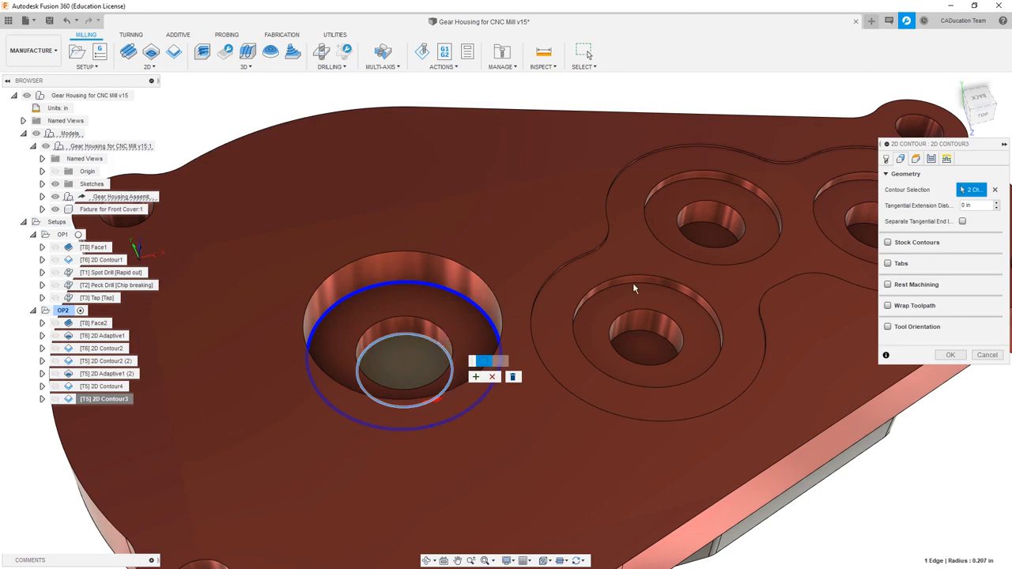
left_click(512, 377)
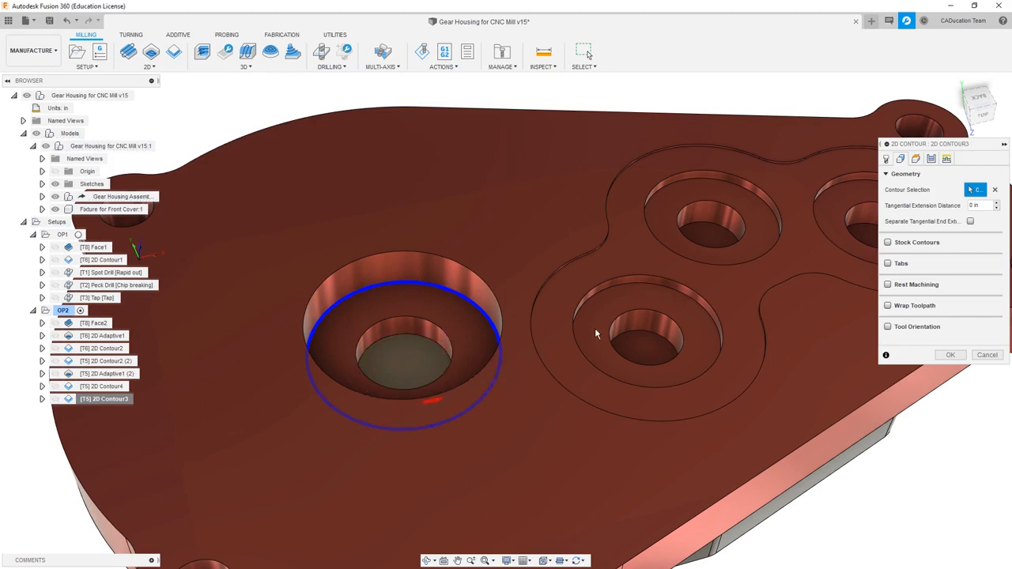
- Add the bottom edges of the three smaller counterbores and their surrounding recess outline to 2D Contour3, and regenerate the toolpath
left_click(632, 283)
left_click(696, 180)
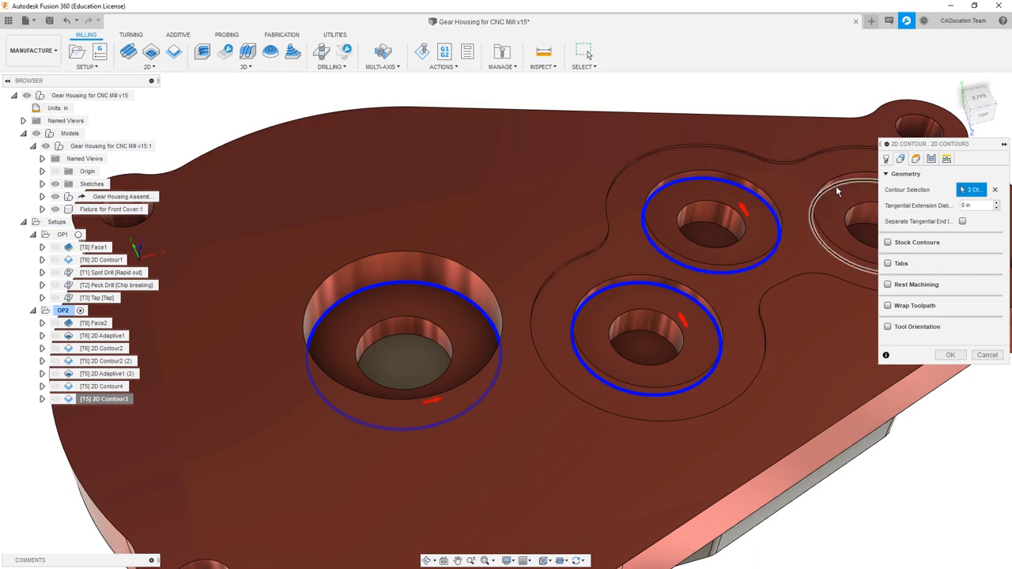
left_click(838, 189)
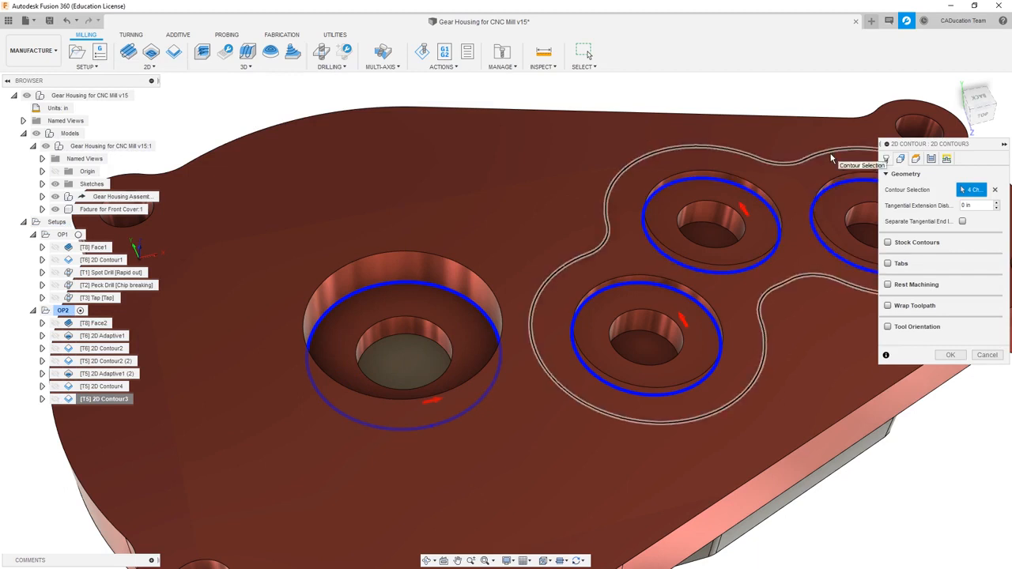
left_click(950, 355)
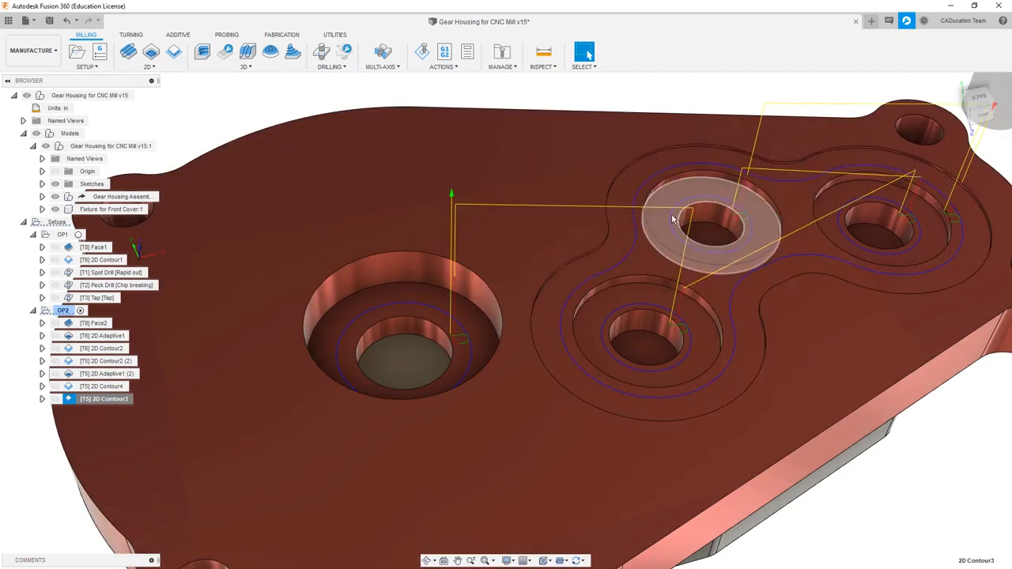
scroll(673, 208, "down", 3)
scroll(702, 367, "up", 3)
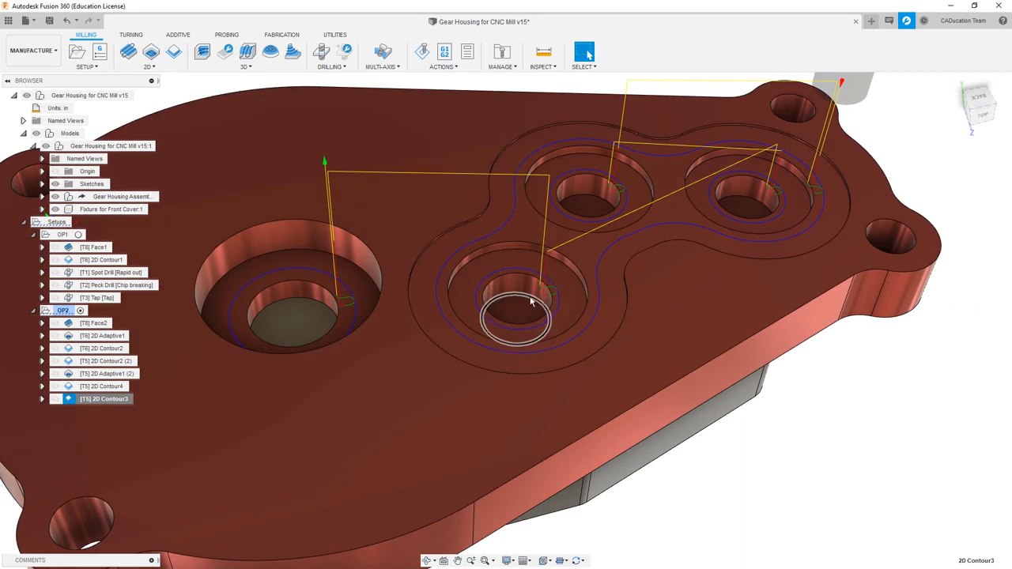
- Edit 2D Contour4 to add the bottom edges of the three smaller counterbores' inner holes, and regenerate the toolpath
left_click(104, 385)
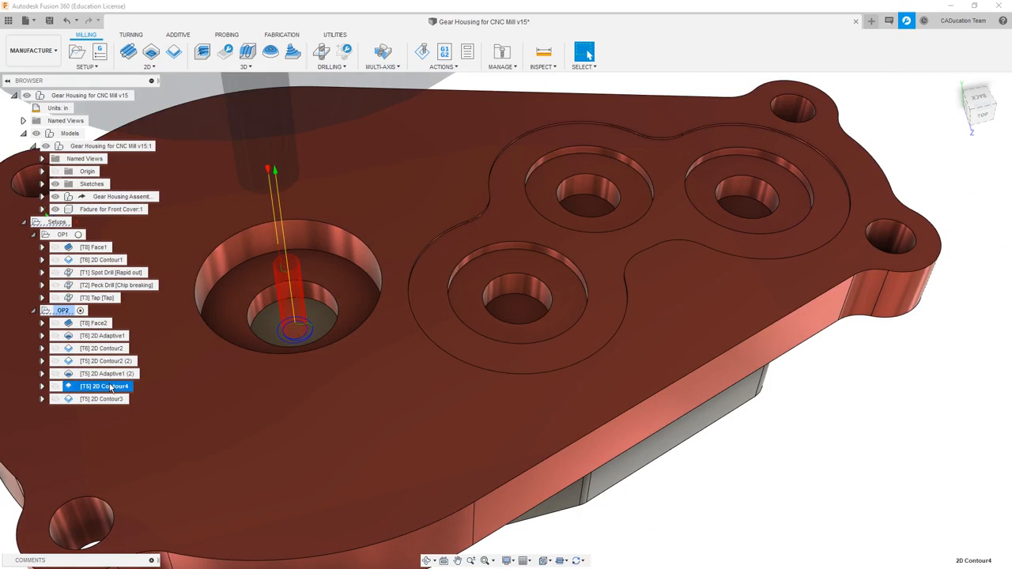
right_click(108, 390)
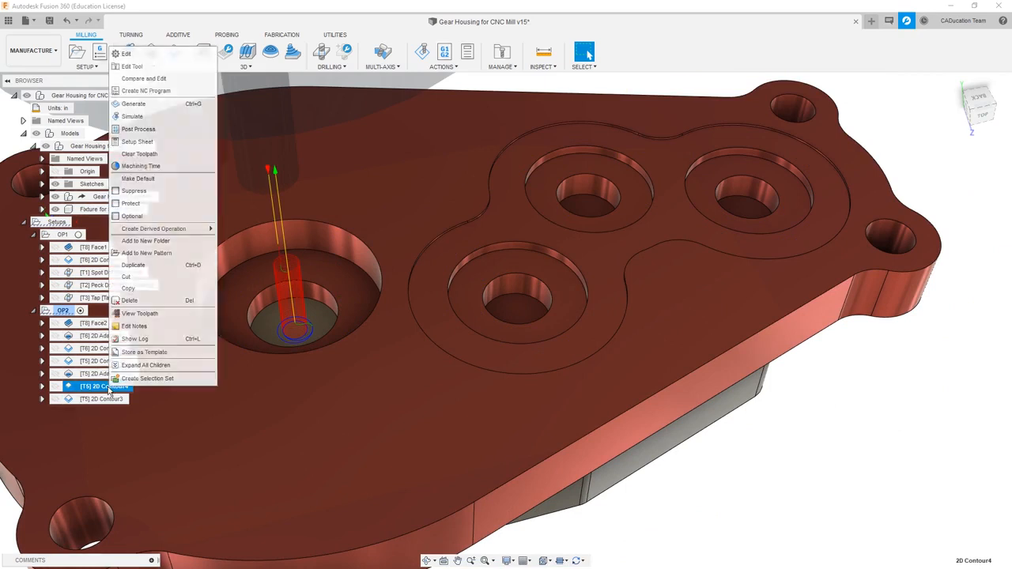
left_click(126, 53)
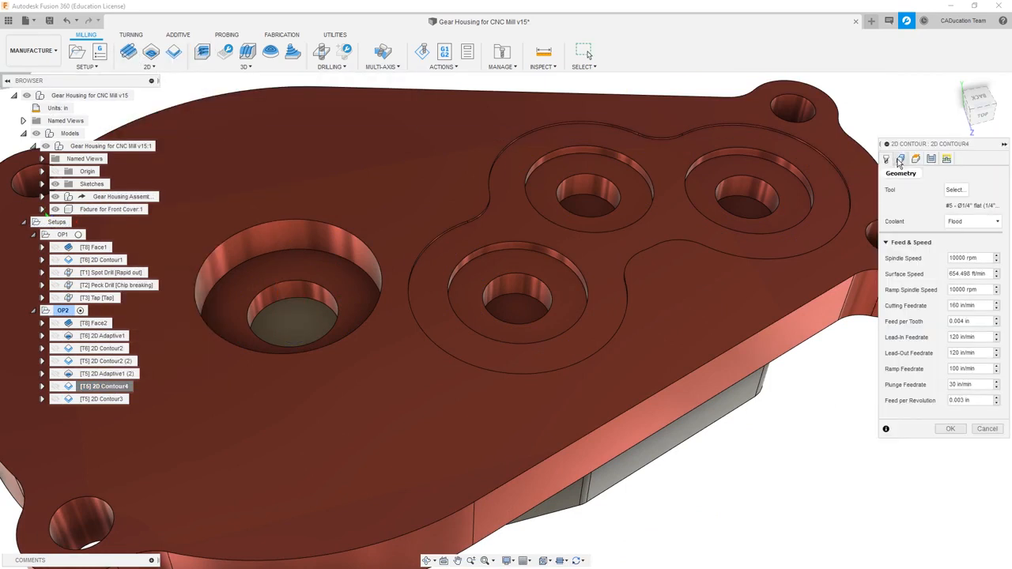
left_click(519, 294)
left_click(585, 198)
left_click(737, 201)
left_click(950, 355)
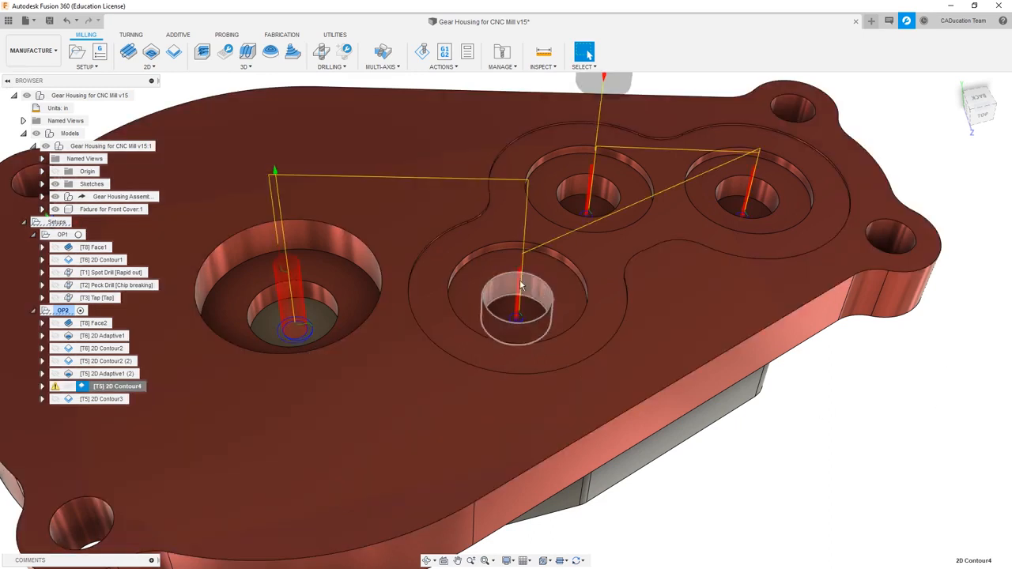
- Examine the 2D Contour4 toolpath in the bores and read its warning log
middle_click_drag(534, 301, 588, 377, "shift")
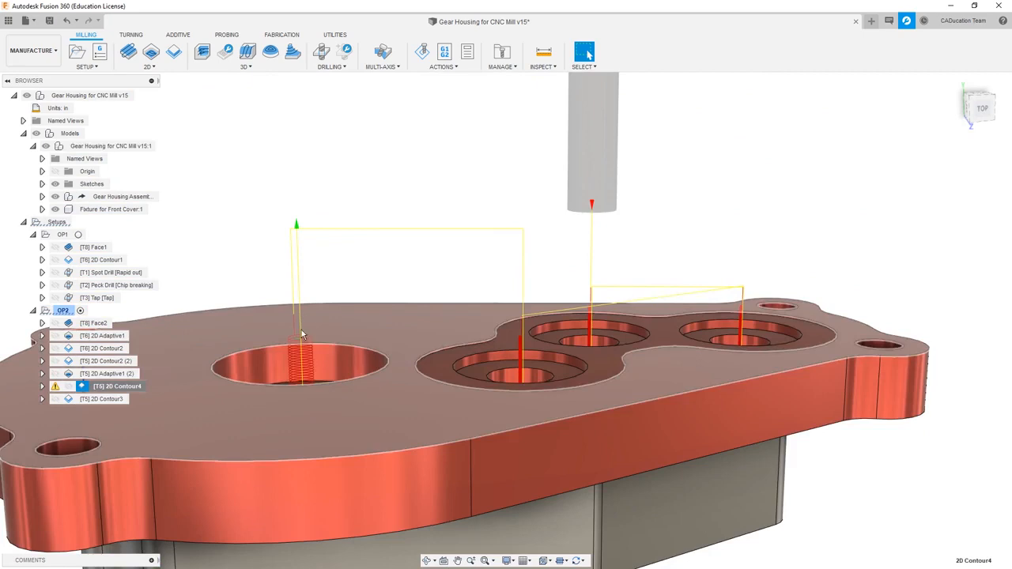
middle_click_drag(533, 401, 543, 419, "shift")
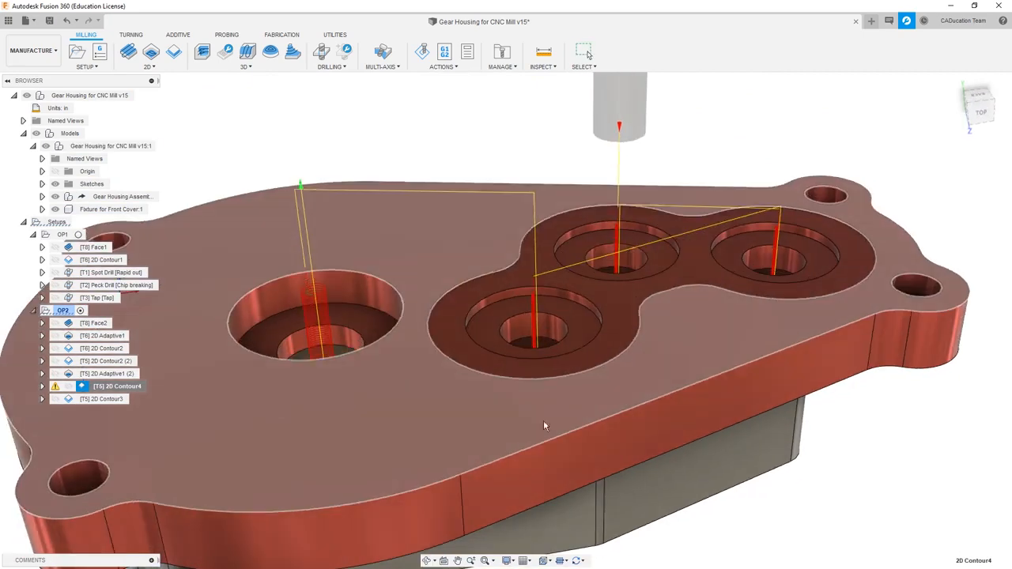
left_click(56, 386)
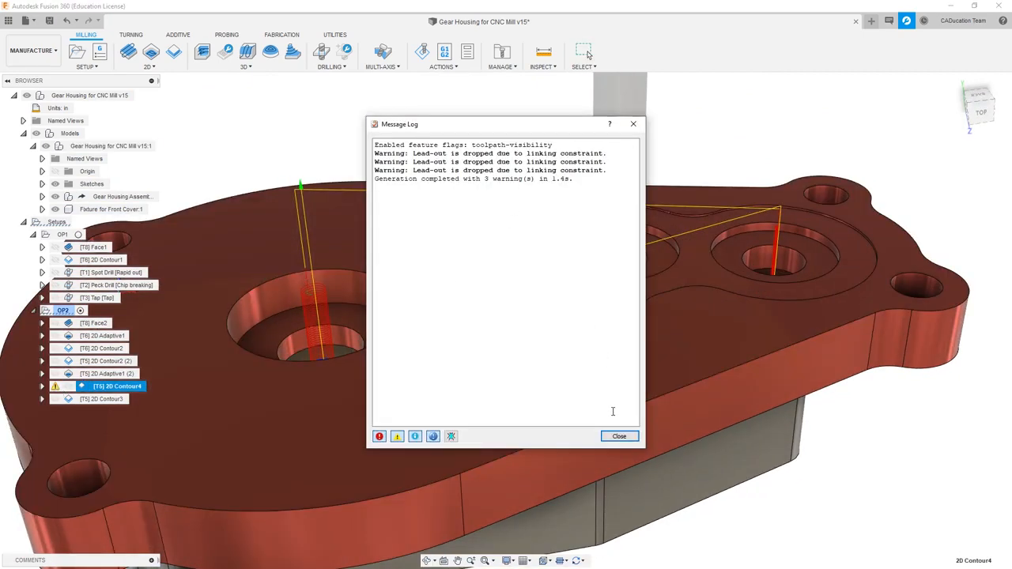
left_click(620, 436)
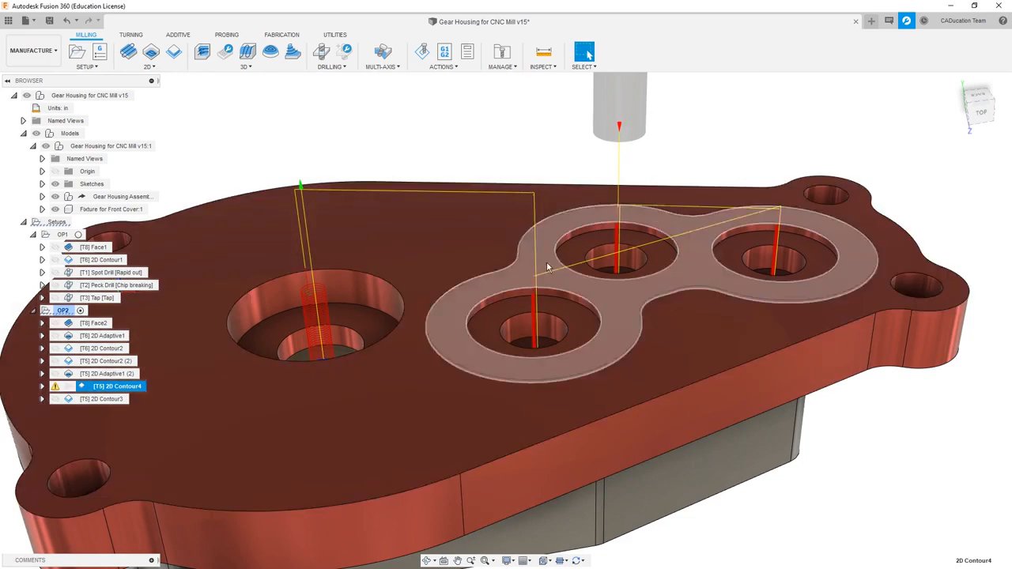
mouse_move(599, 375)
middle_mouse_down("shift")
mouse_move(598, 396)
mouse_move(604, 386)
middle_mouse_up("shift")
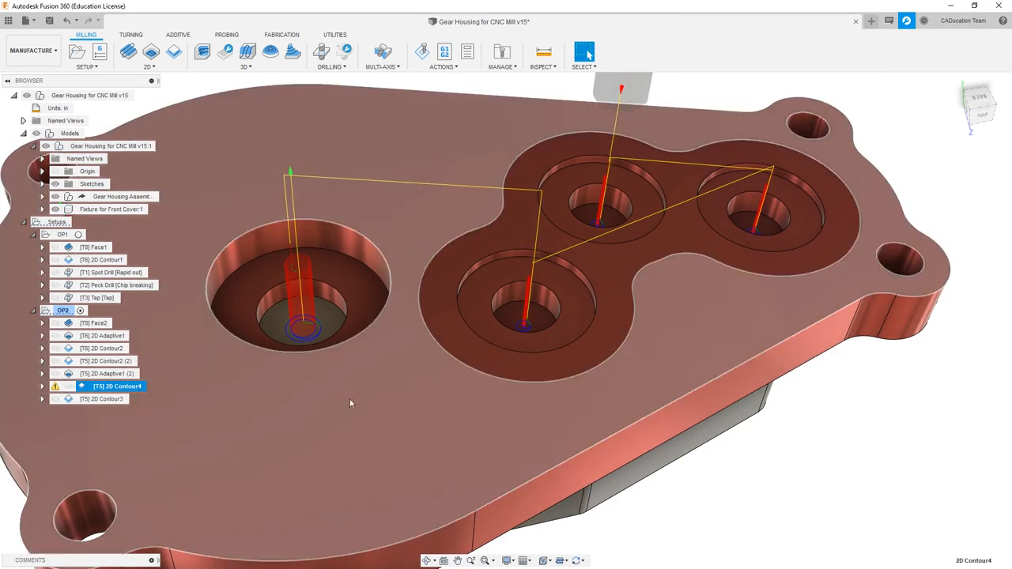
scroll(809, 444, "down", 3)
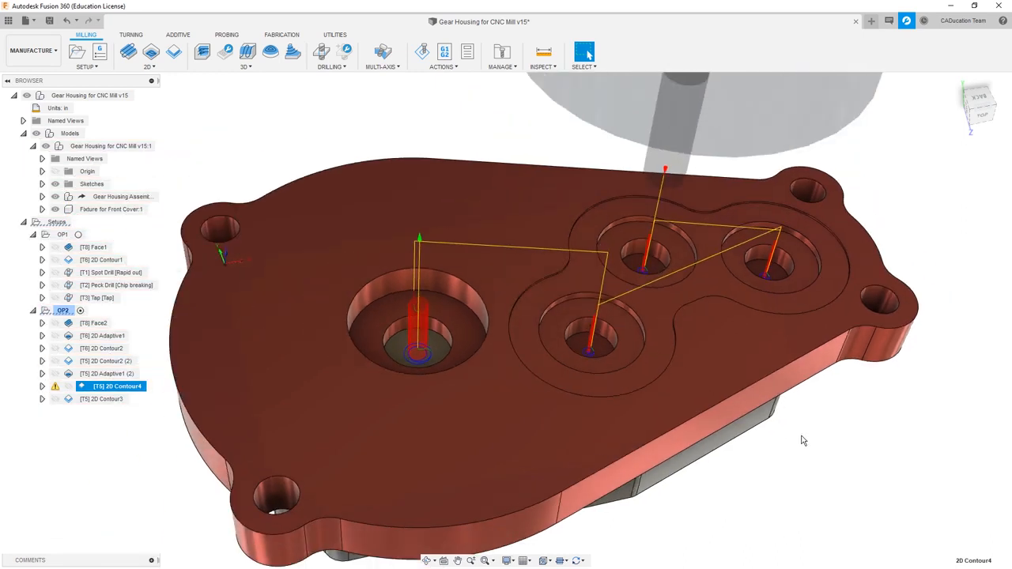
scroll(793, 429, "down", 2)
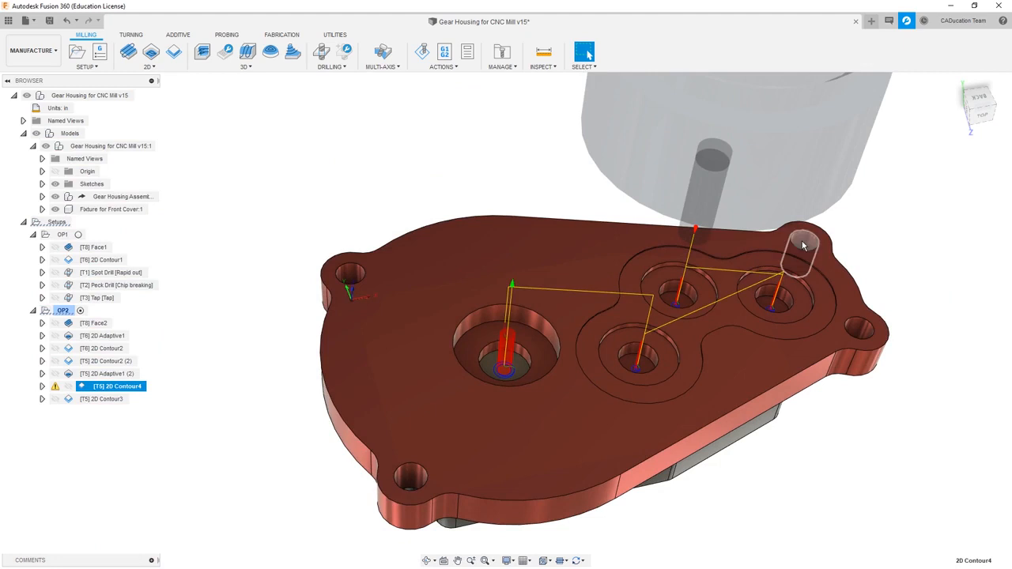
- Deselect 2D Contour4 and save the gear housing document
left_click(923, 183)
middle_click_drag(922, 183, 908, 242, "shift")
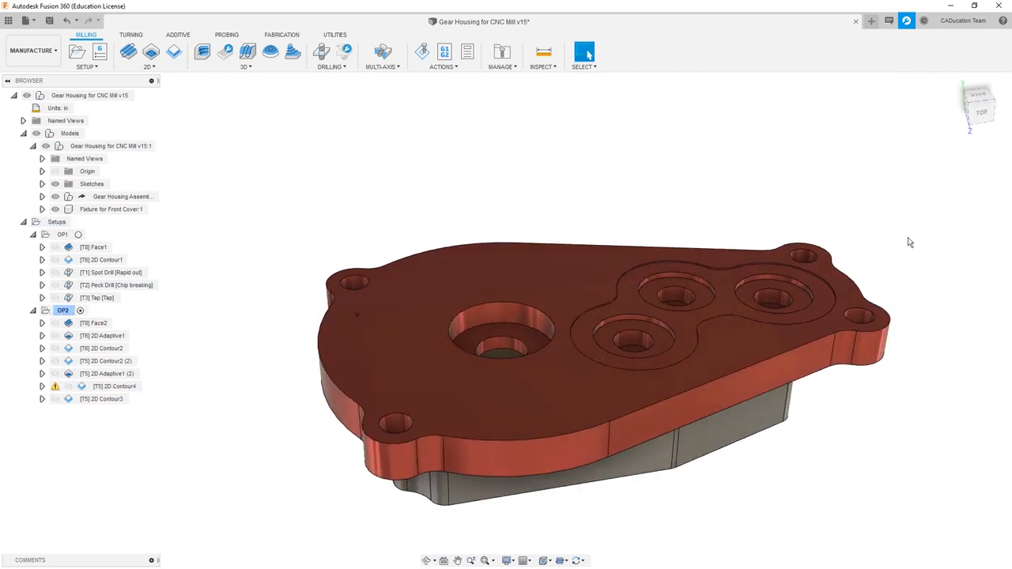
left_click(49, 20)
left_click(504, 308)
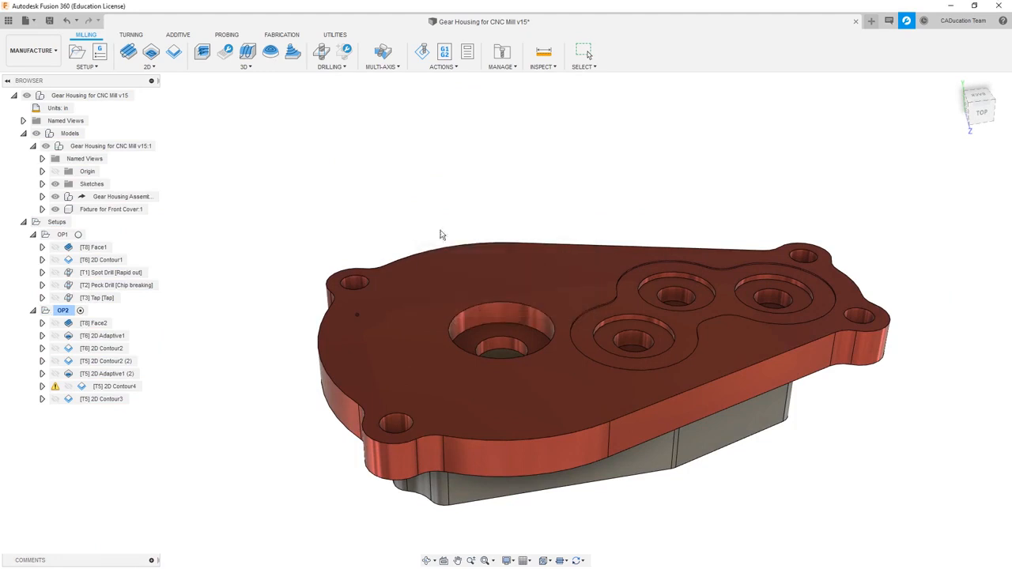